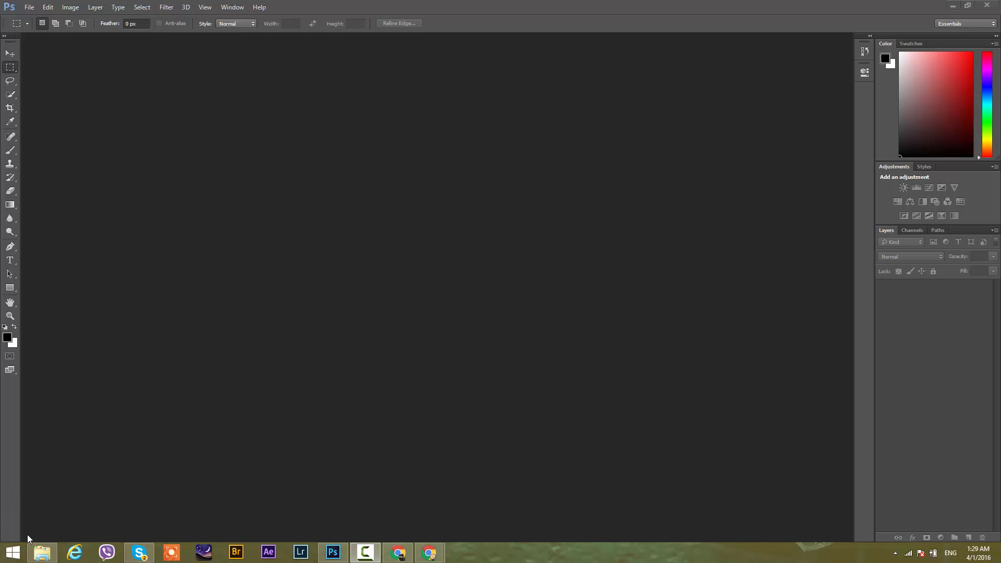
Step: Open the raw photo DSC_1010 from the 004 folder in Pictures with Photoshop's Camera Raw
click(42, 552)
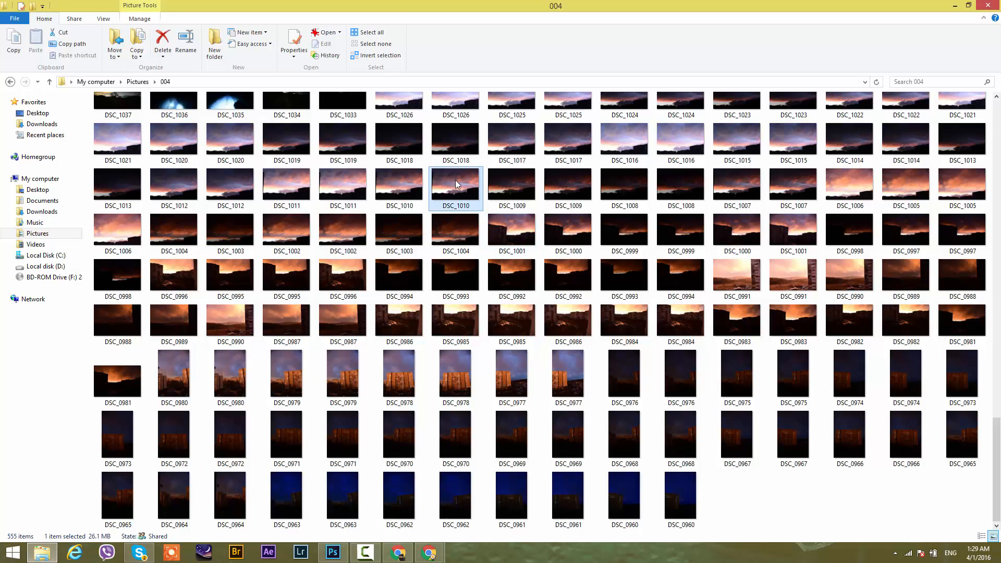
drag(456, 180, 408, 205)
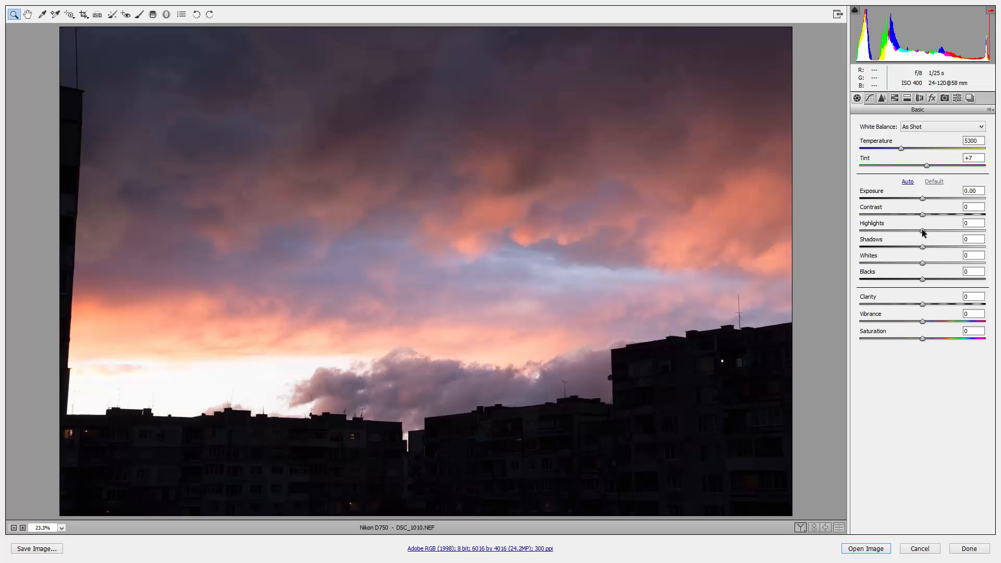
Step: Try the exposure at -1.00 and at a strongly raised value with the highlight clipping warning, resetting it each time
mouse_move(924, 233)
mouse_down()
mouse_move(840, 229)
mouse_move(983, 228)
mouse_move(922, 230)
mouse_up()
mouse_move(922, 198)
mouse_down()
mouse_move(940, 198)
mouse_move(910, 199)
mouse_up()
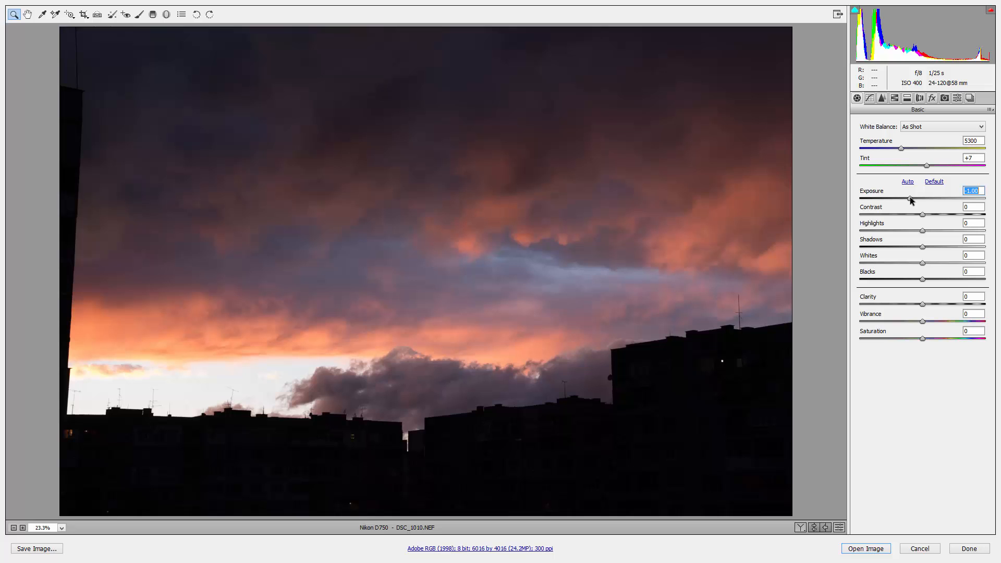
double_click(910, 198)
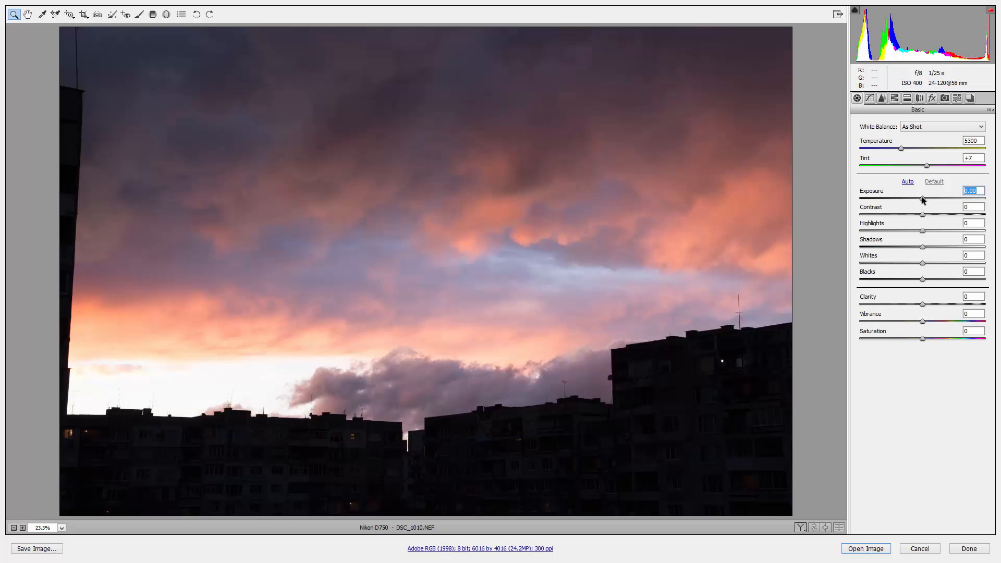
drag(921, 197, 953, 199)
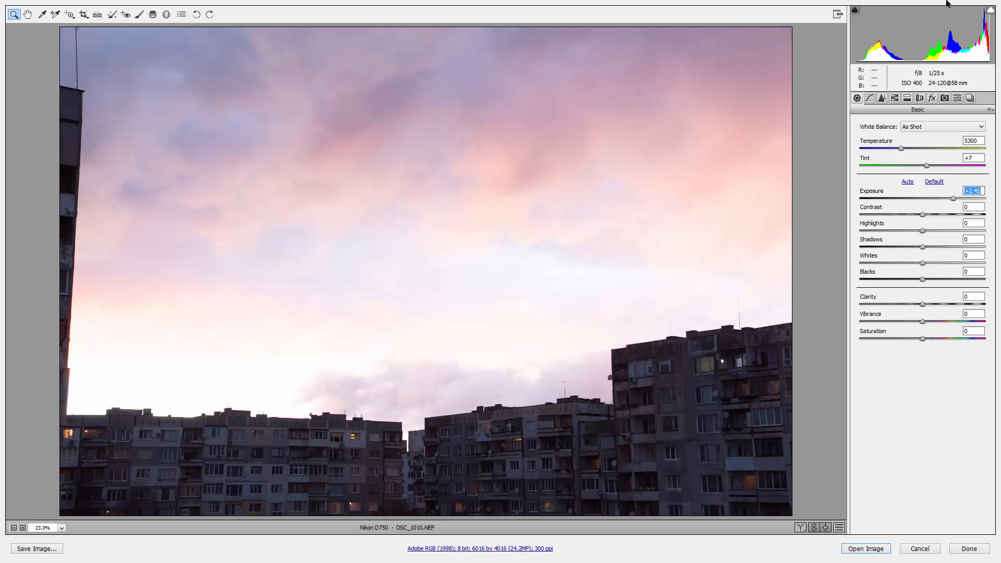
click(991, 10)
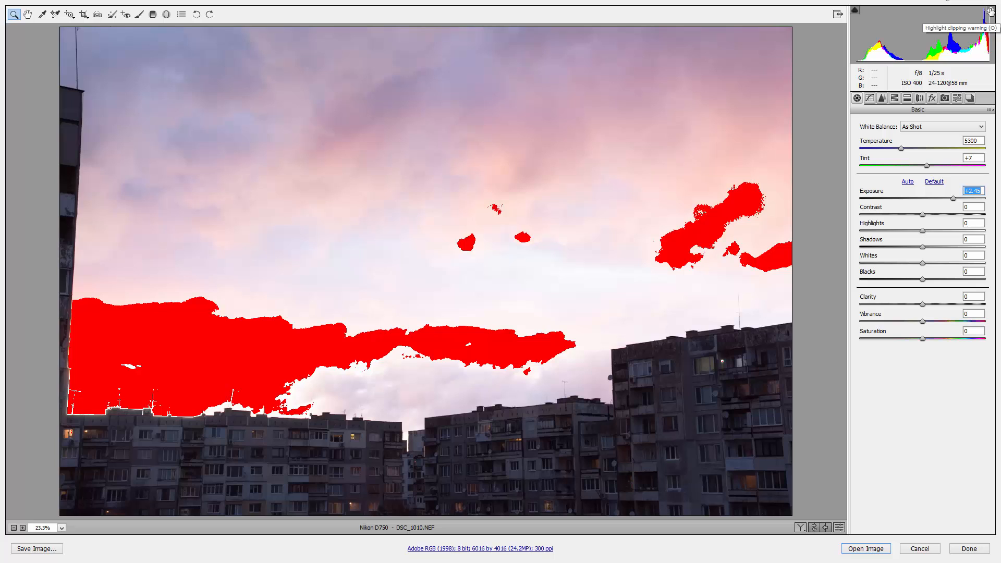
click(991, 11)
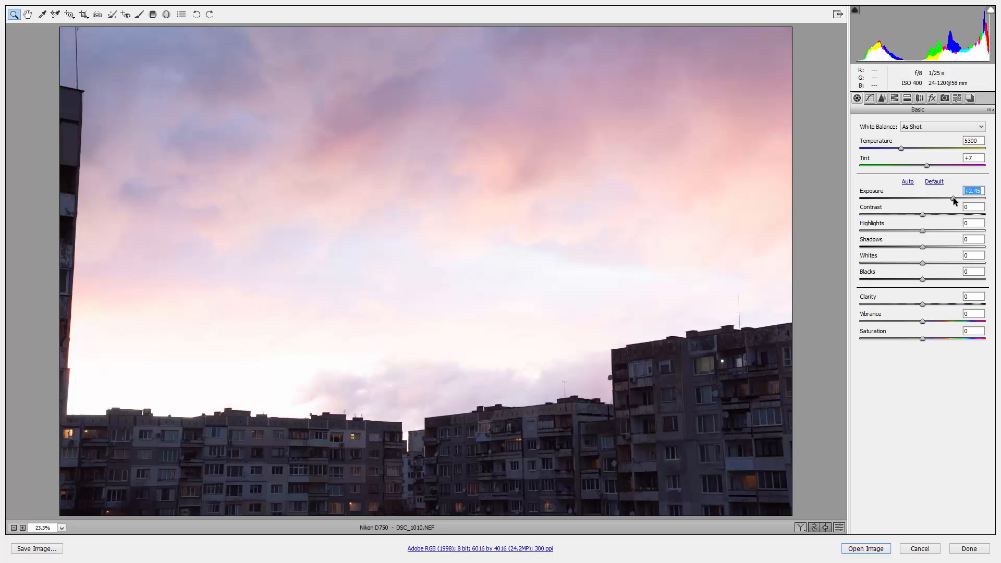
double_click(953, 197)
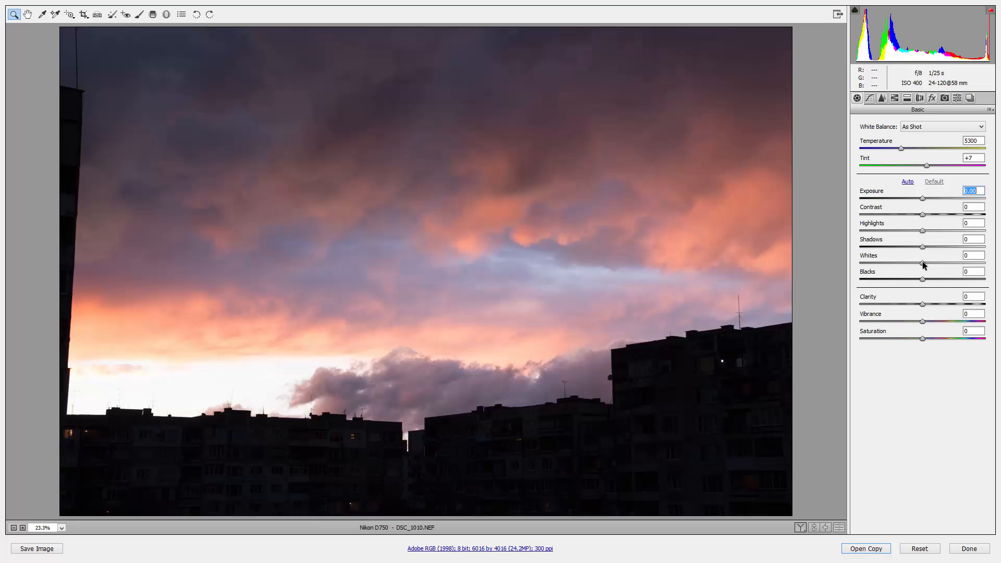
Step: Lower Whites to -43 using the clipping preview and Highlights to -43, and compare the result with the default settings
alt+drag(923, 262, 894, 265)
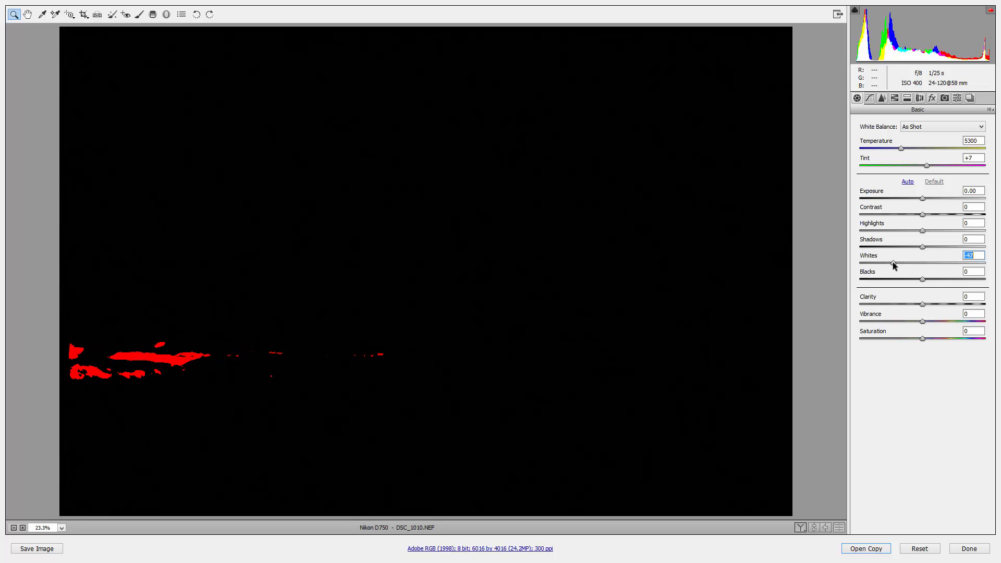
alt+drag(892, 265, 888, 263)
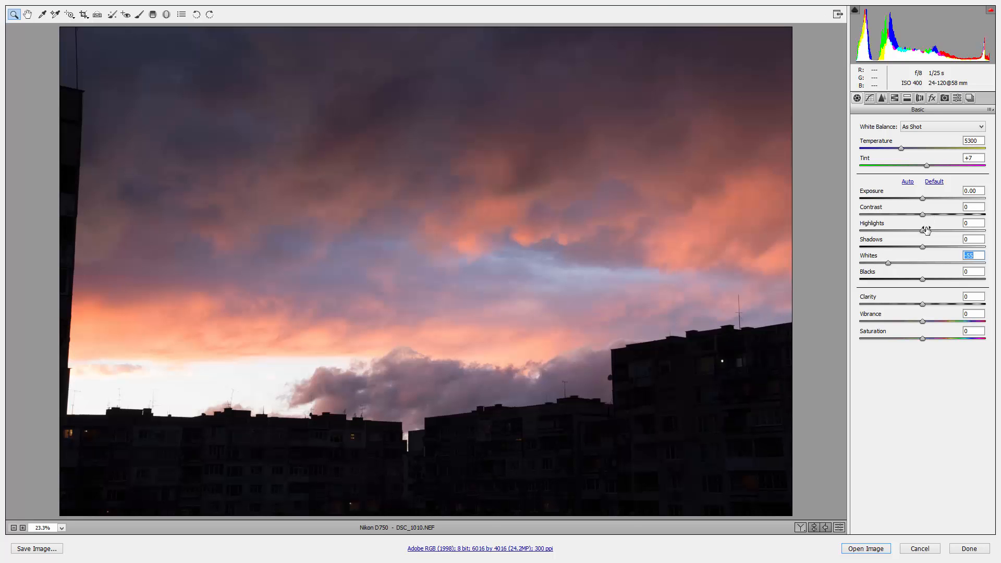
click(922, 232)
drag(922, 233, 896, 230)
click(889, 264)
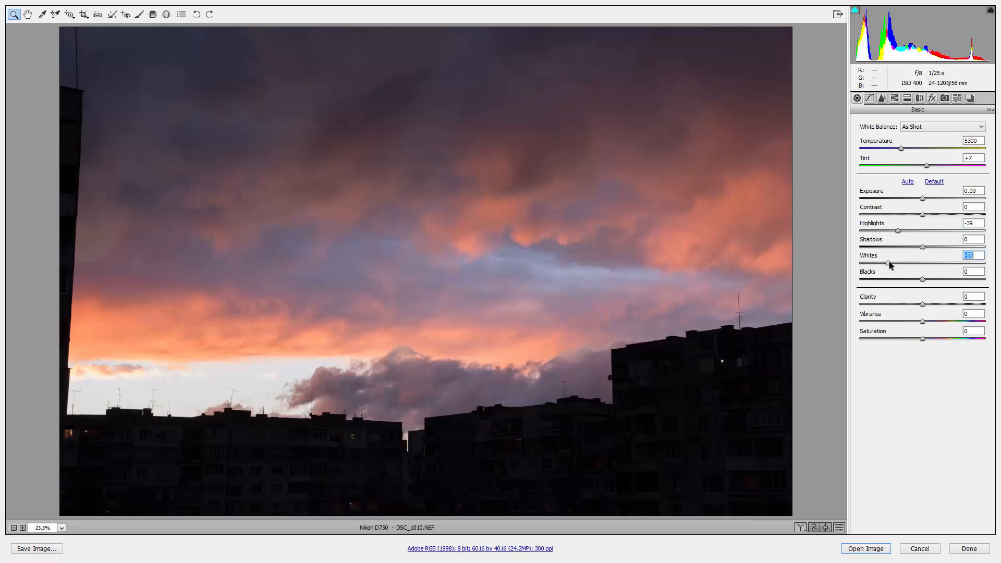
drag(891, 263, 897, 230)
click(839, 528)
click(839, 528)
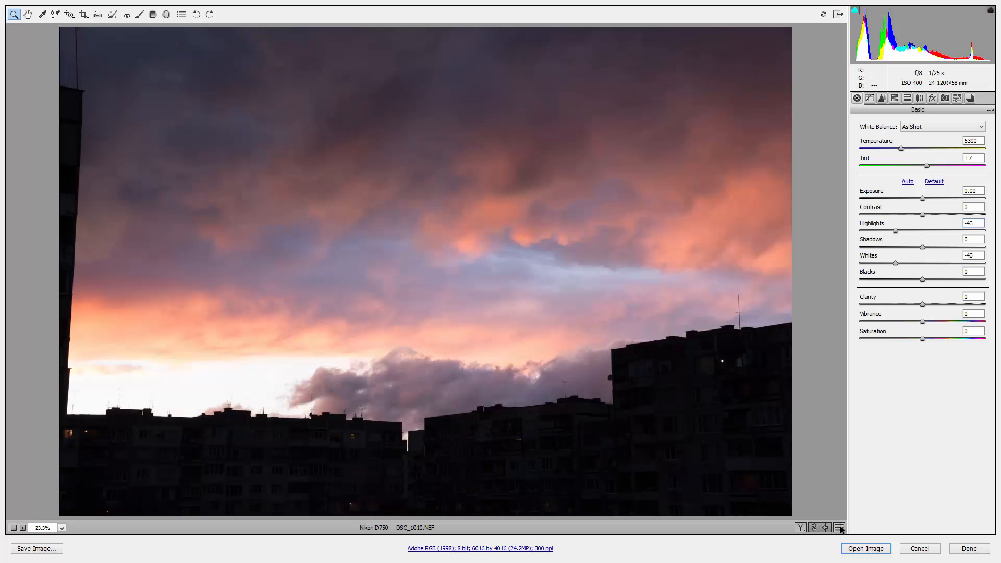
click(840, 527)
click(840, 528)
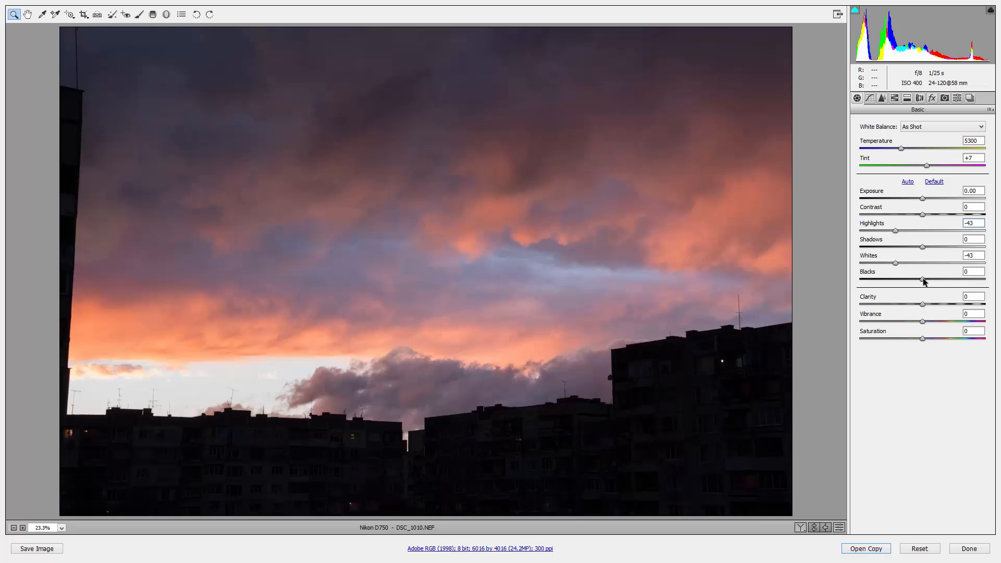
Step: Raise Blacks to +46 and Shadows to +56 to bring out detail in the dark buildings
alt+click(924, 281)
drag(925, 281, 943, 283)
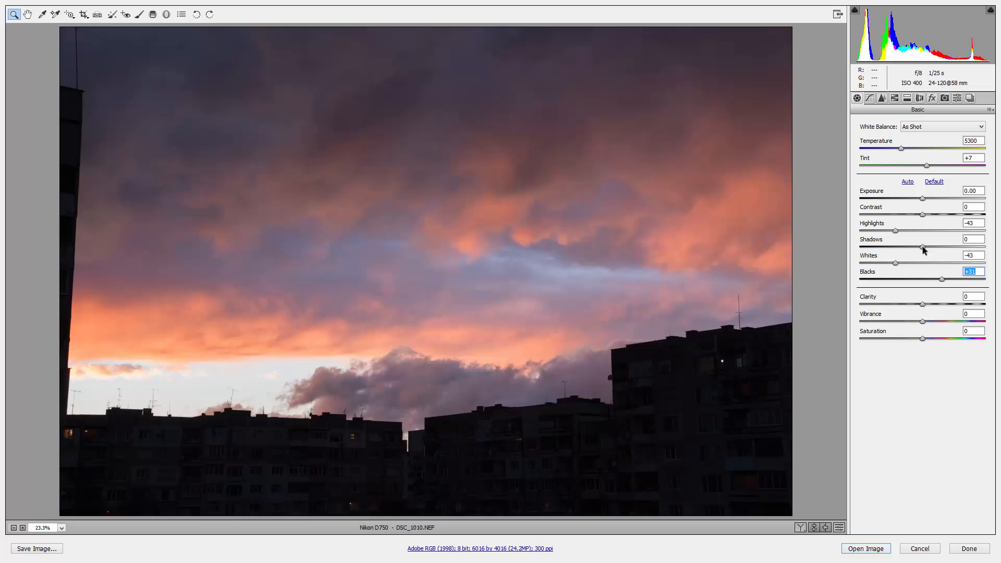
drag(922, 246, 954, 246)
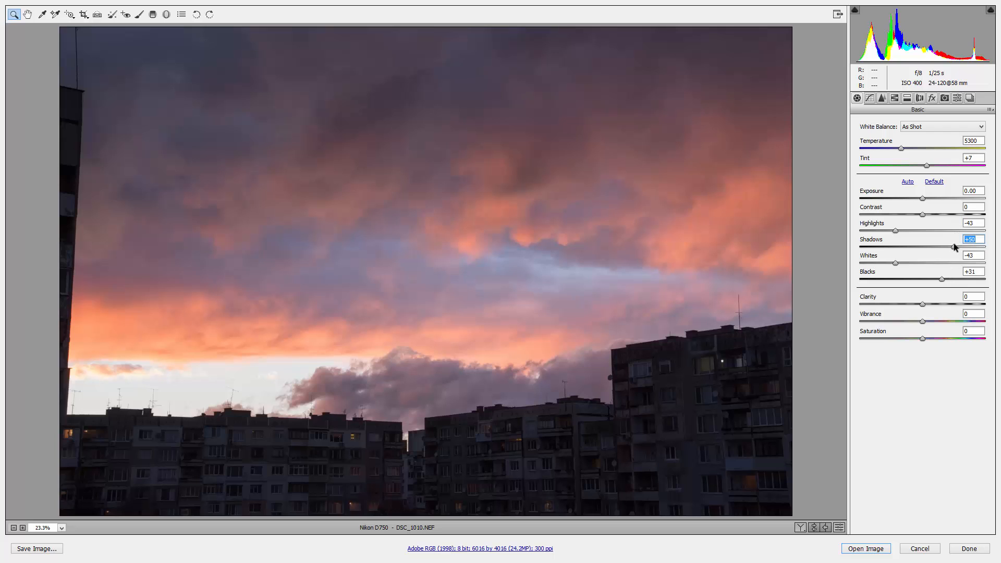
drag(953, 247, 957, 247)
drag(945, 280, 955, 281)
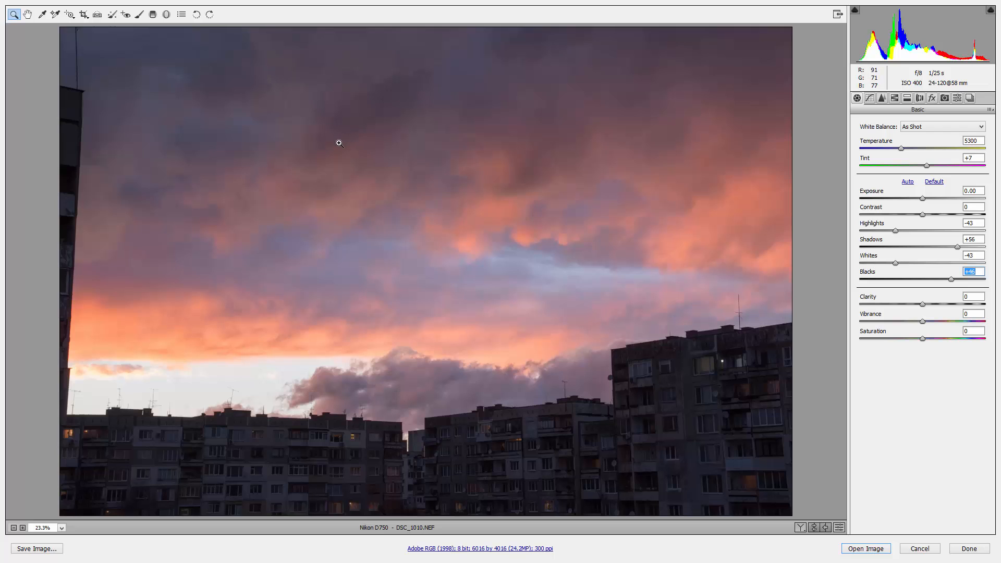
Step: Add a graduated filter with exposure +1.25 over the upper sky, with a narrow horizontal transition, and view it without the overlay
click(153, 15)
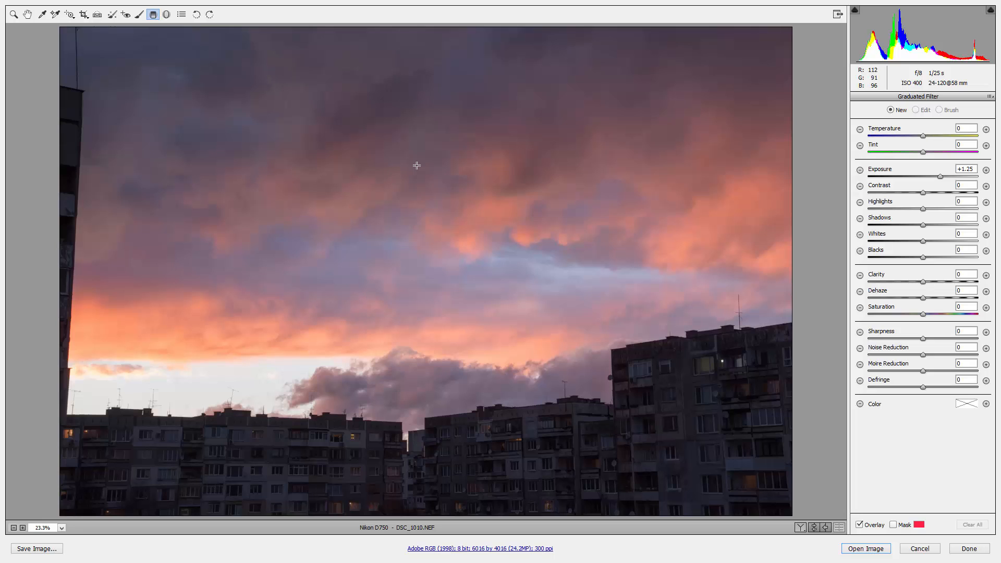
drag(429, 154, 429, 195)
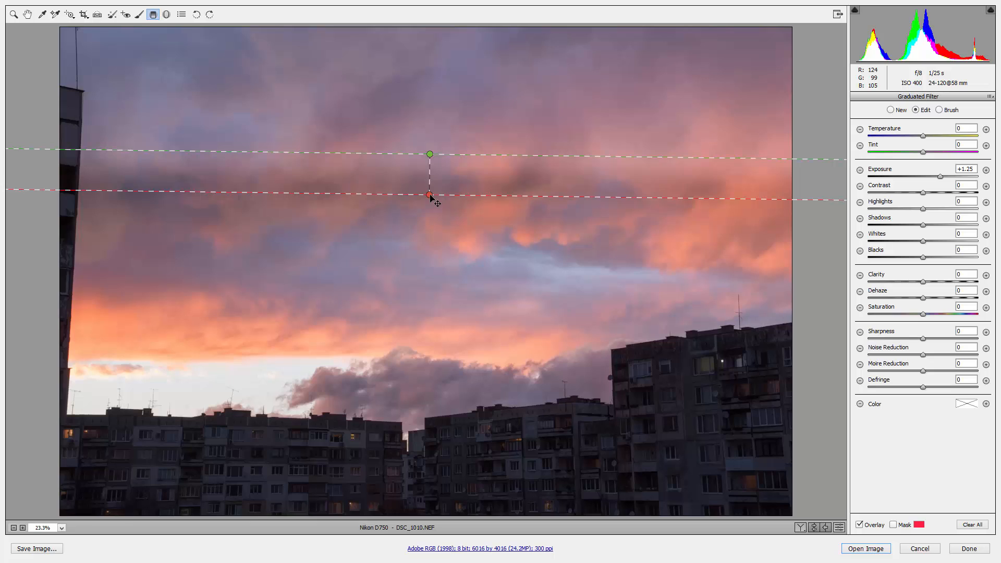
drag(429, 195, 430, 174)
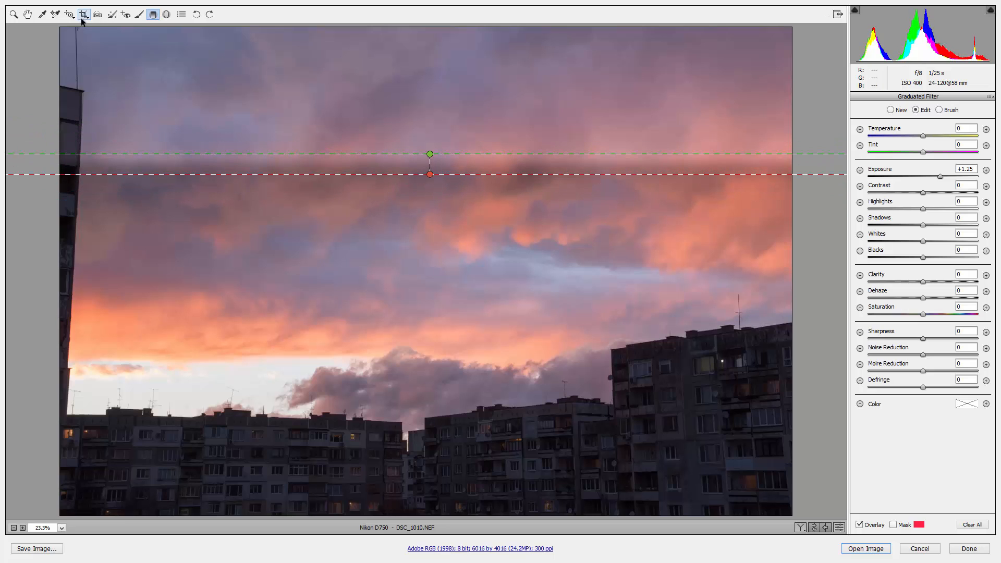
click(14, 14)
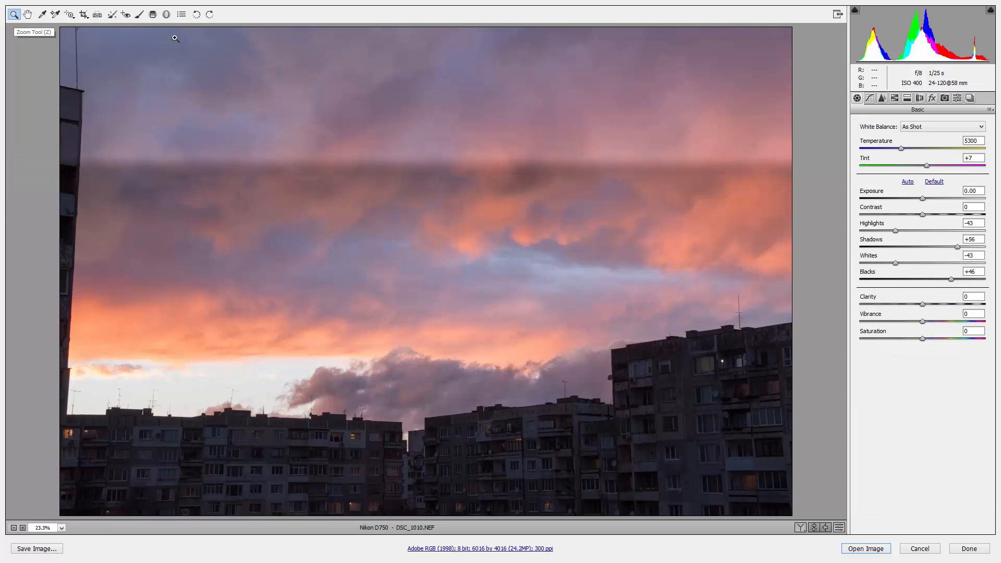
Step: Extend the graduated filter's transition down to the lower clouds for a softer fade, and compare it with the default settings
click(152, 15)
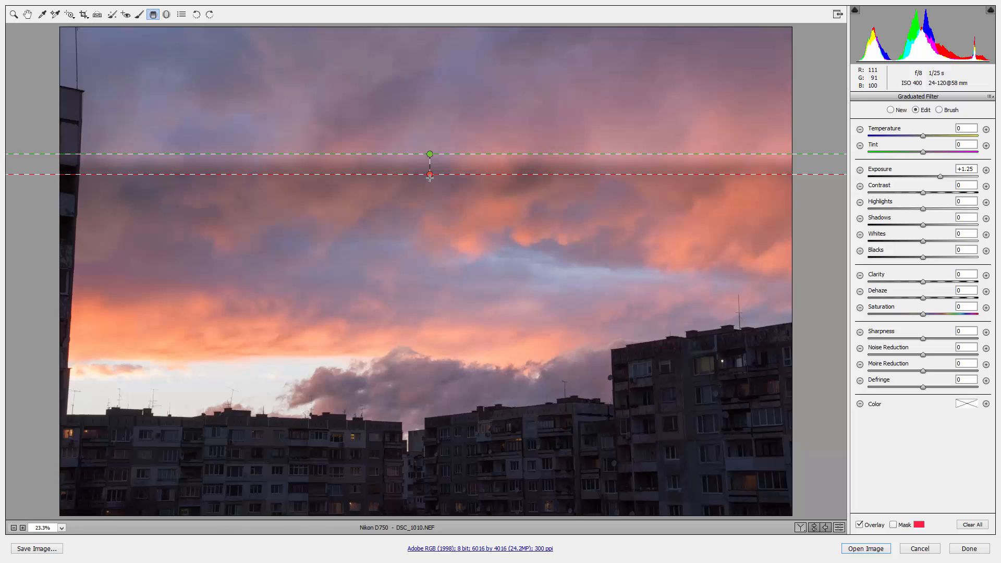
drag(431, 177, 428, 309)
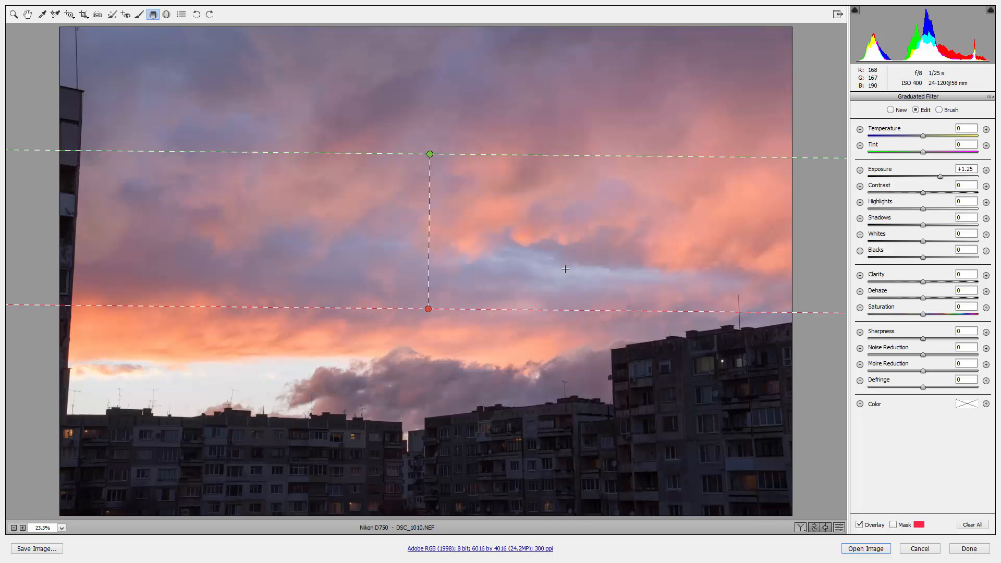
click(14, 14)
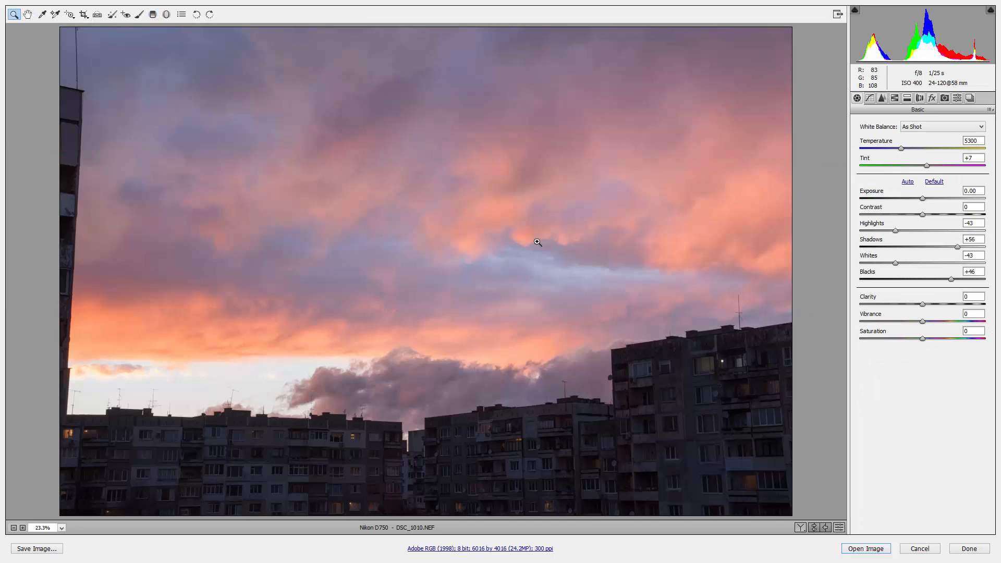
click(839, 527)
click(839, 528)
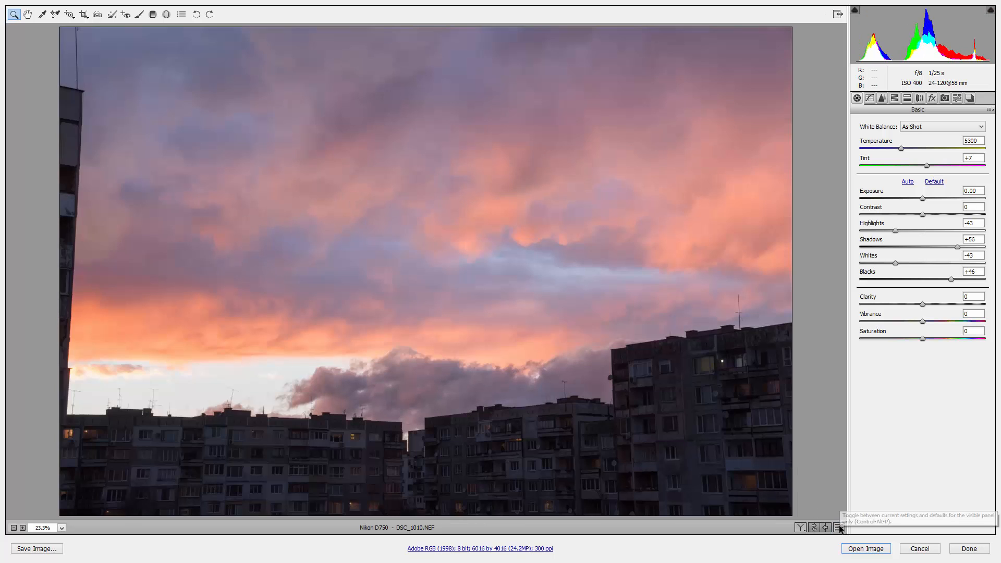
click(839, 527)
click(839, 528)
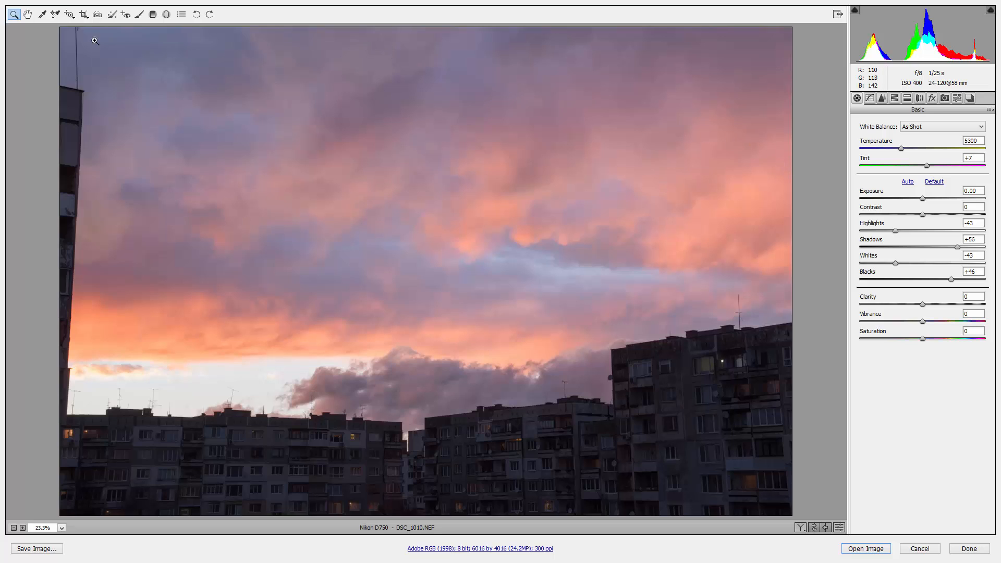
Step: Flip the graduated filter so it brightens the buildings from the skyline down and fades out mid-sky, and compare before and after
click(153, 14)
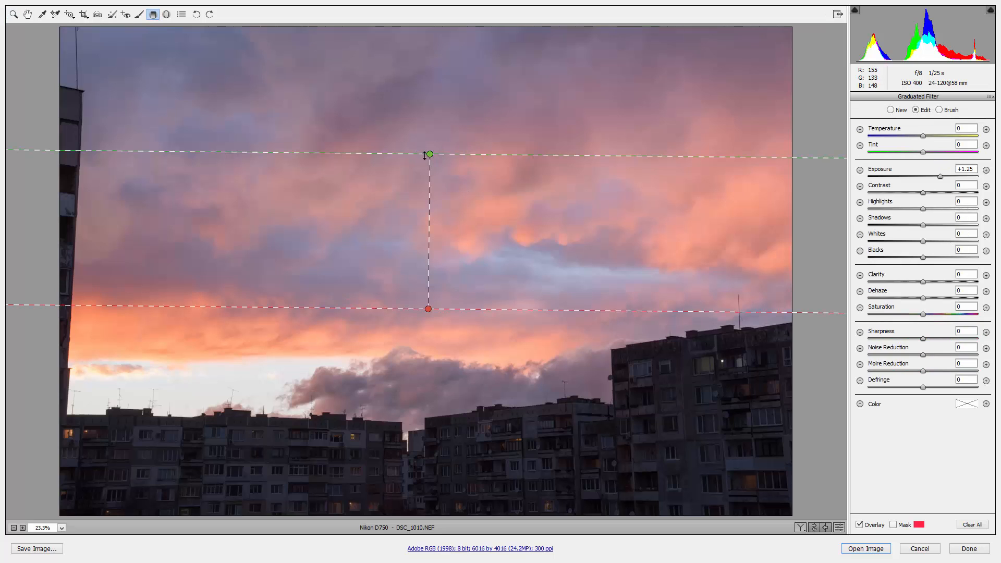
drag(431, 156, 429, 439)
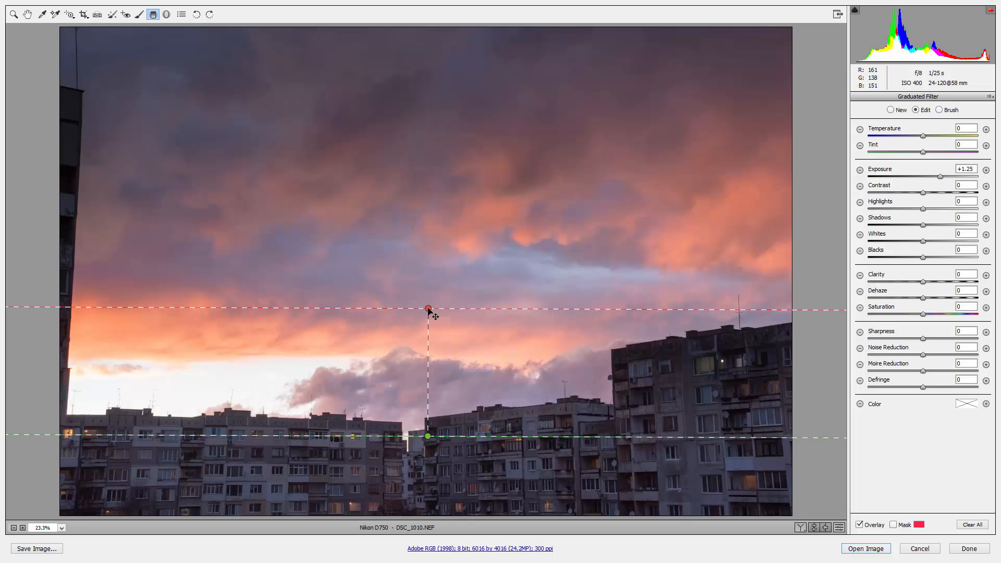
drag(429, 310, 425, 223)
drag(425, 281, 437, 263)
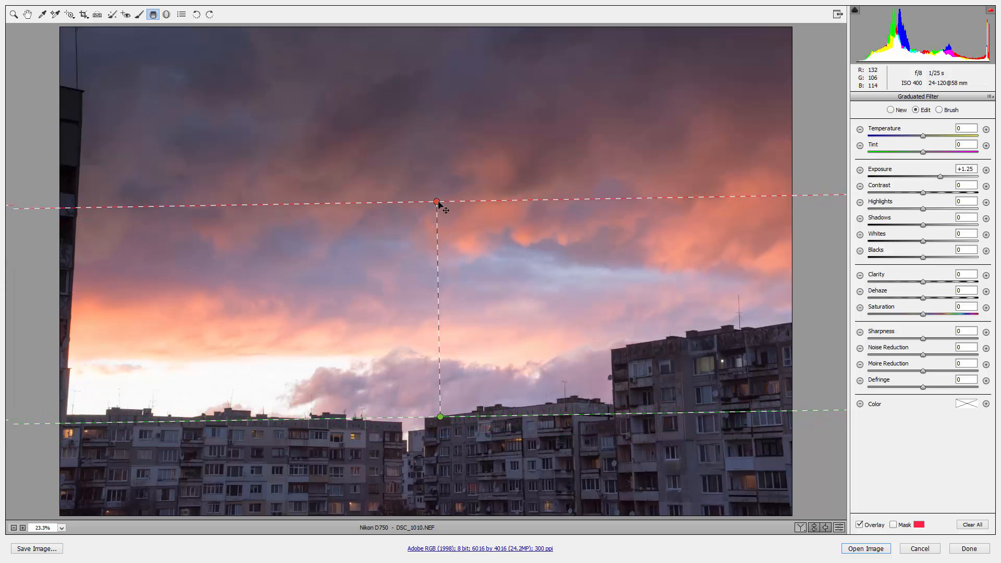
drag(437, 204, 440, 204)
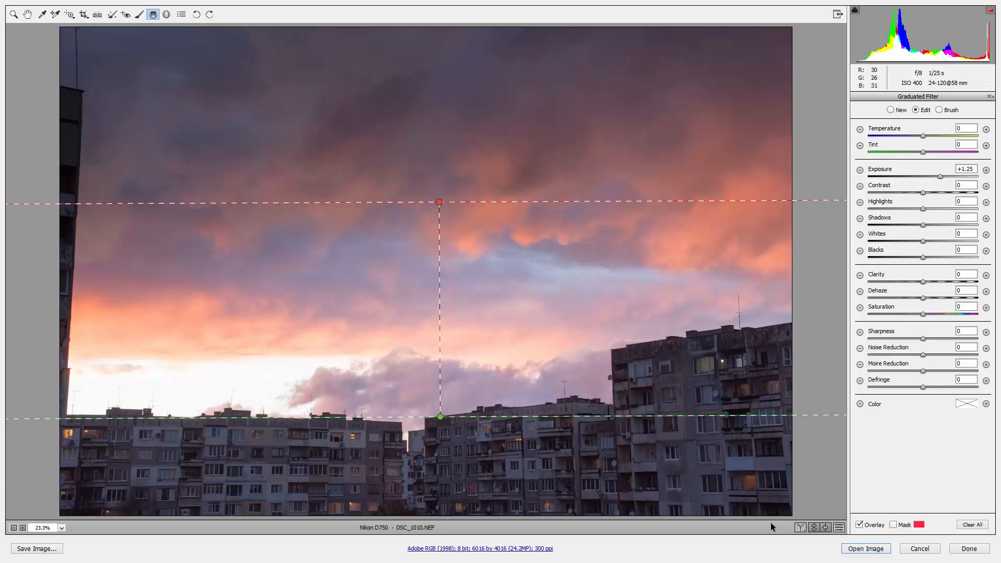
click(839, 529)
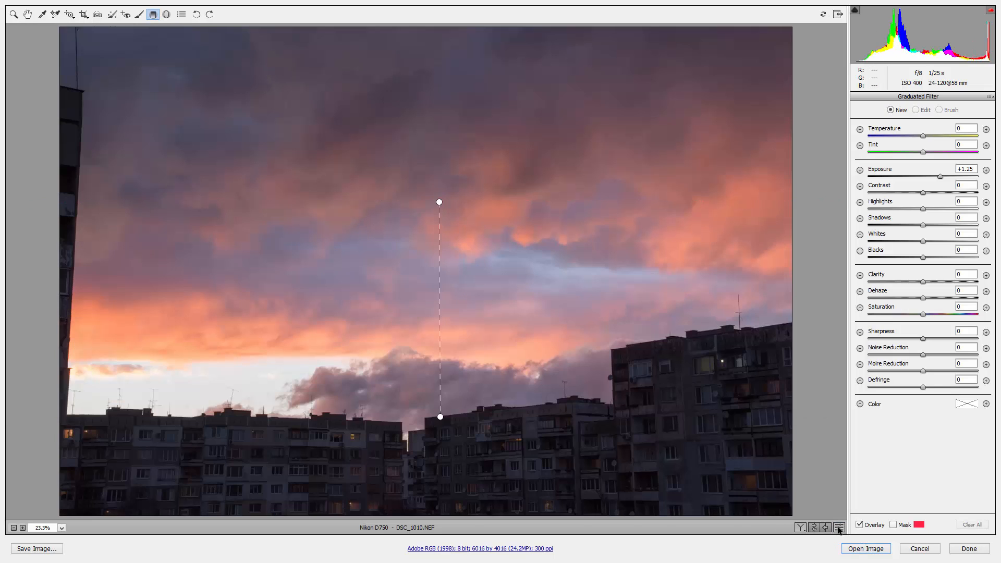
click(839, 528)
click(839, 528)
click(840, 528)
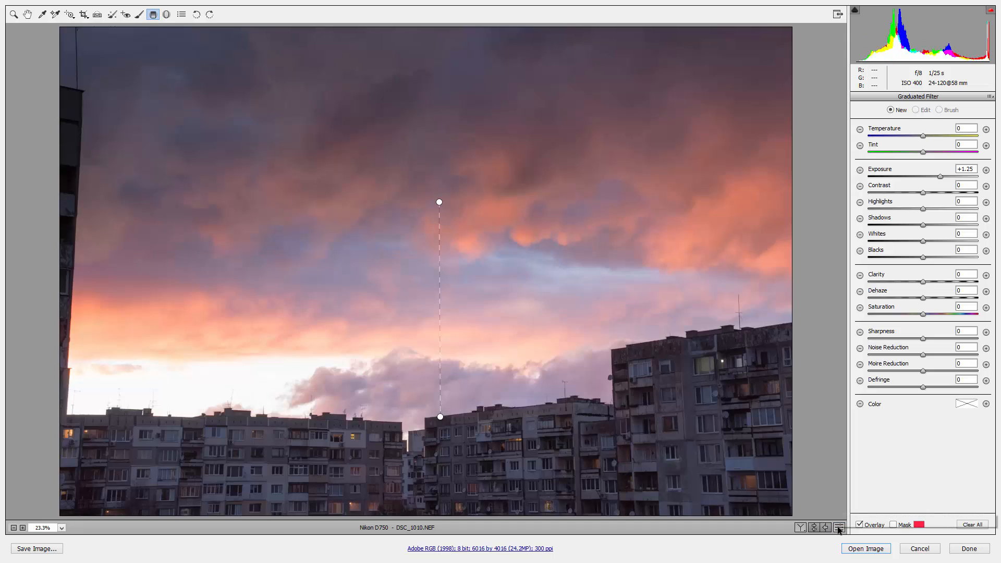
click(839, 529)
click(839, 528)
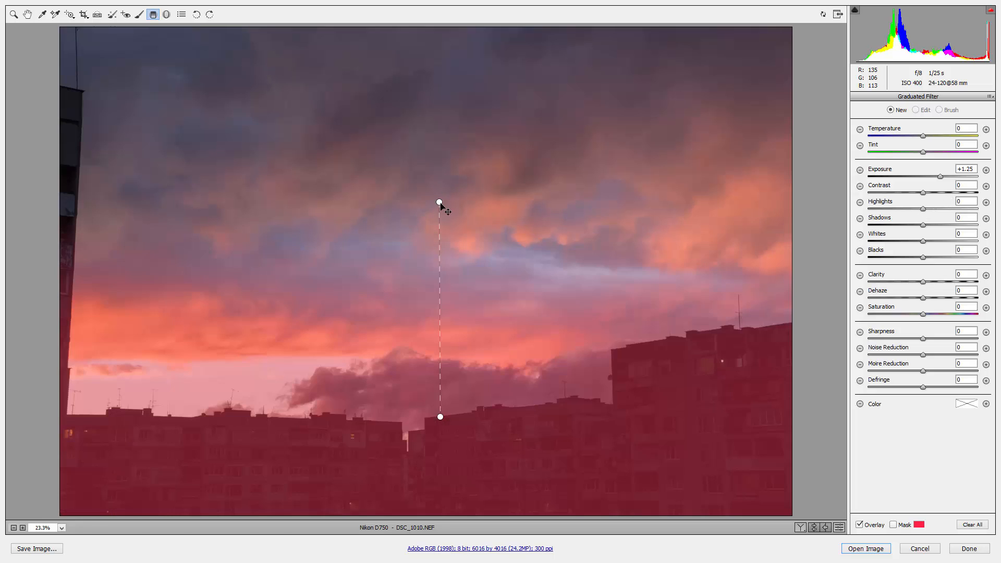
Step: Set the graduated filter's Highlights to -42 to recover the bright horizon, and compare with and without the filter
click(439, 202)
drag(924, 209, 900, 205)
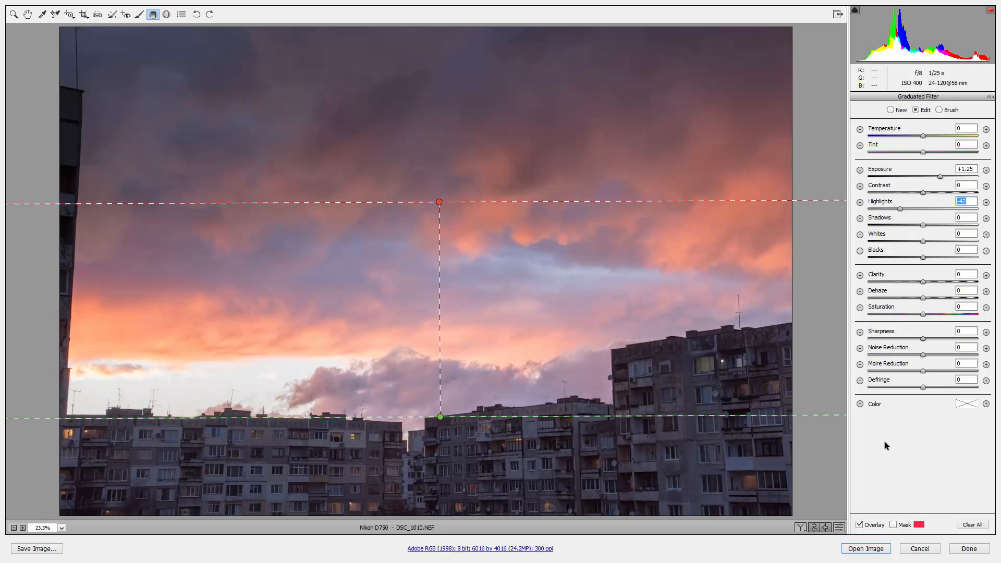
click(840, 528)
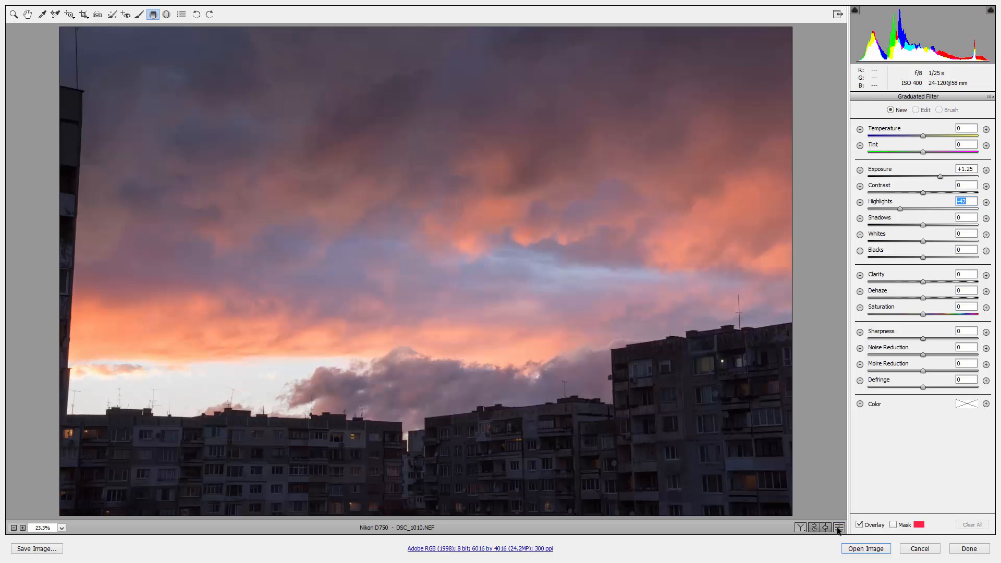
click(840, 528)
click(839, 528)
click(839, 528)
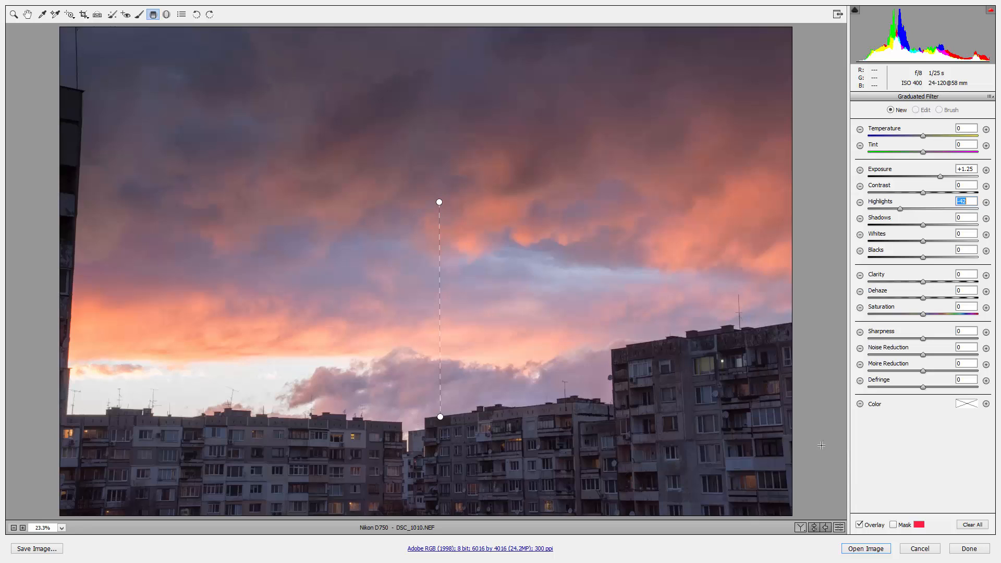
Step: Leave the graduated filter and try a cooler, then a much warmer white balance Temperature on the whole photo
click(12, 15)
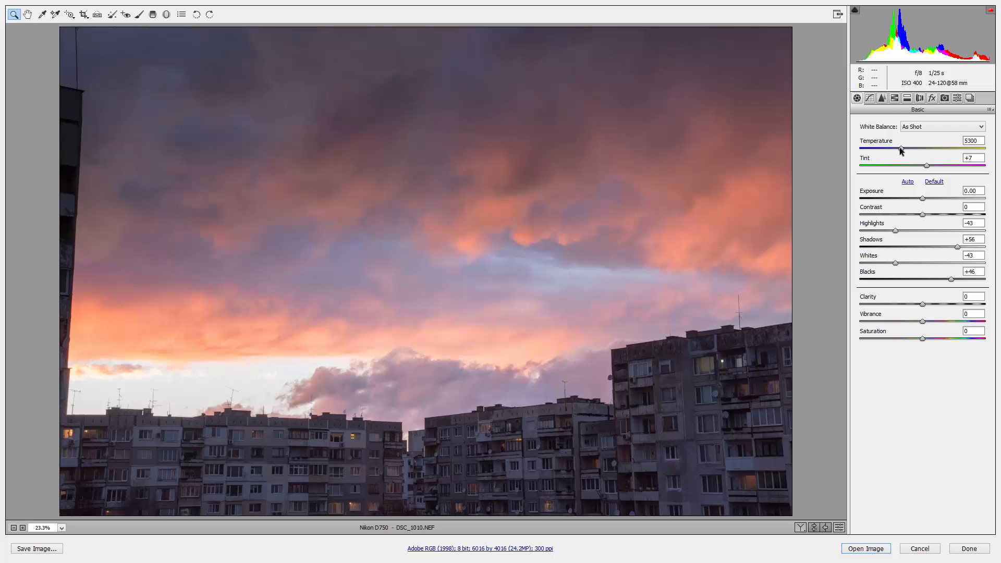
drag(902, 150, 885, 149)
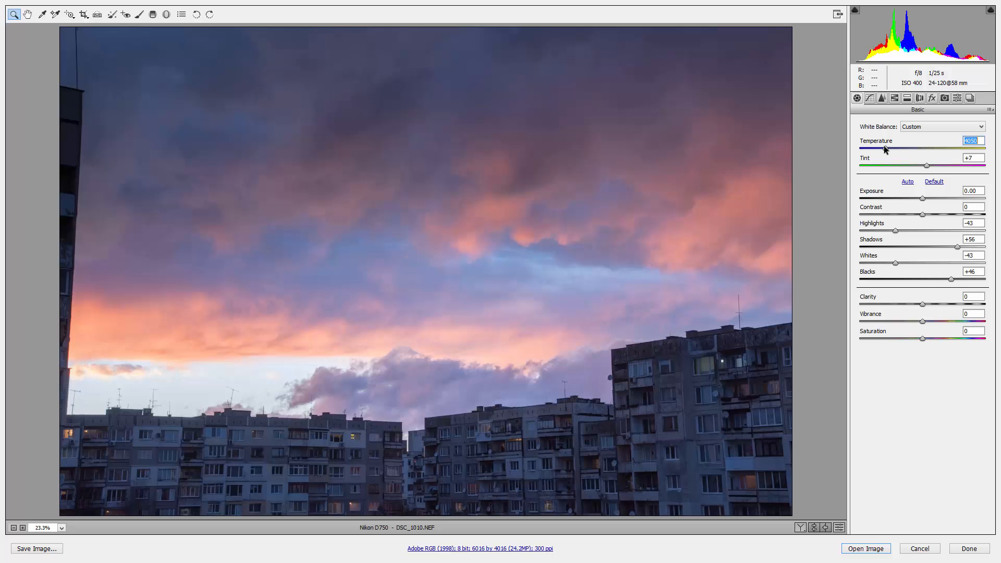
drag(885, 148, 966, 152)
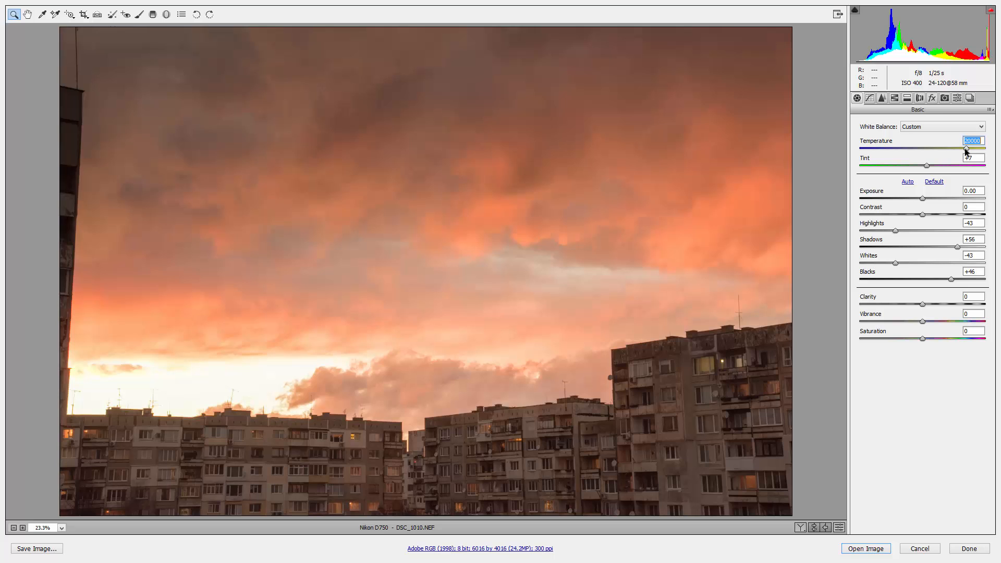
drag(966, 151, 932, 147)
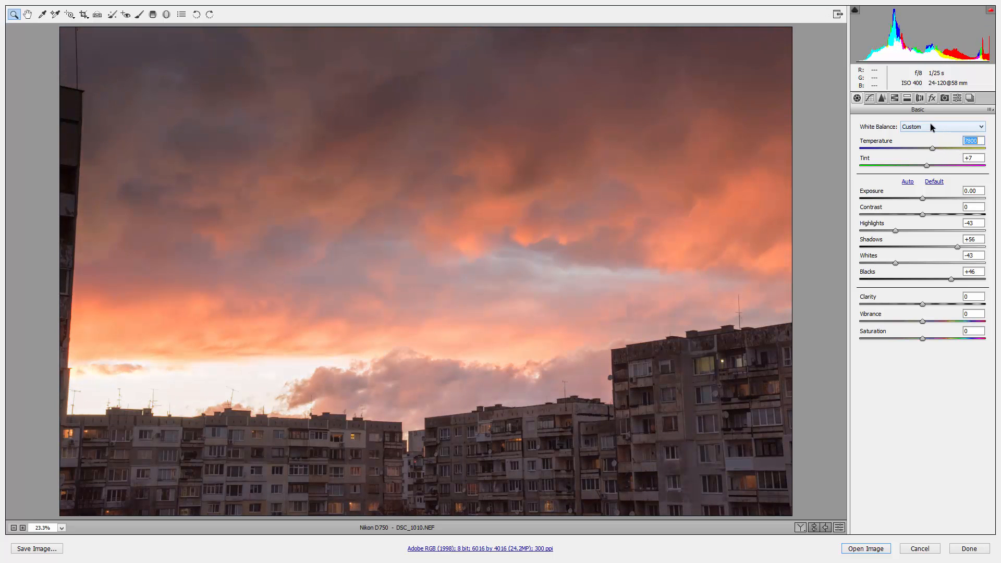
Step: Apply the Shade white balance preset and fine-tune it to Temperature 6550 and Tint +16
click(932, 128)
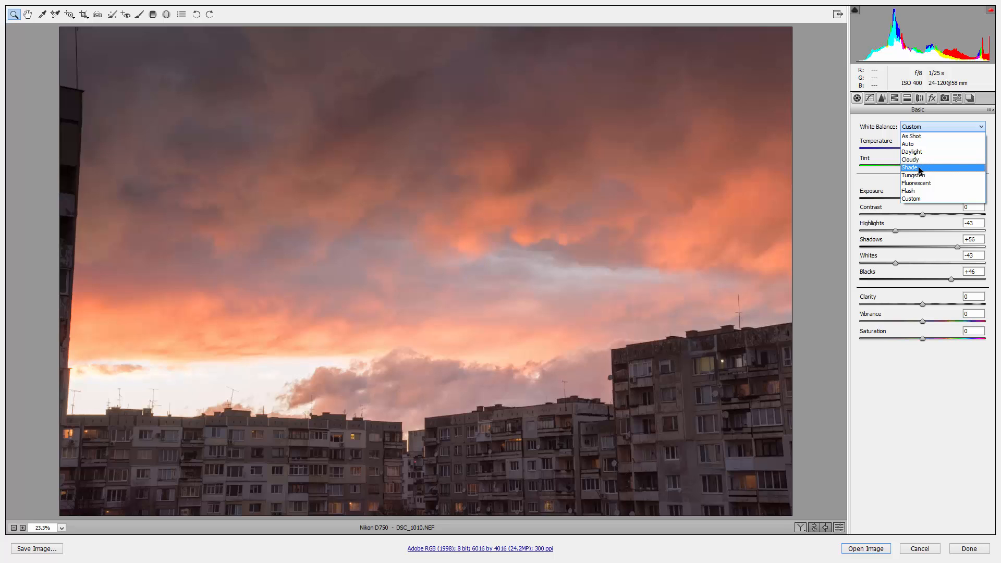
click(919, 168)
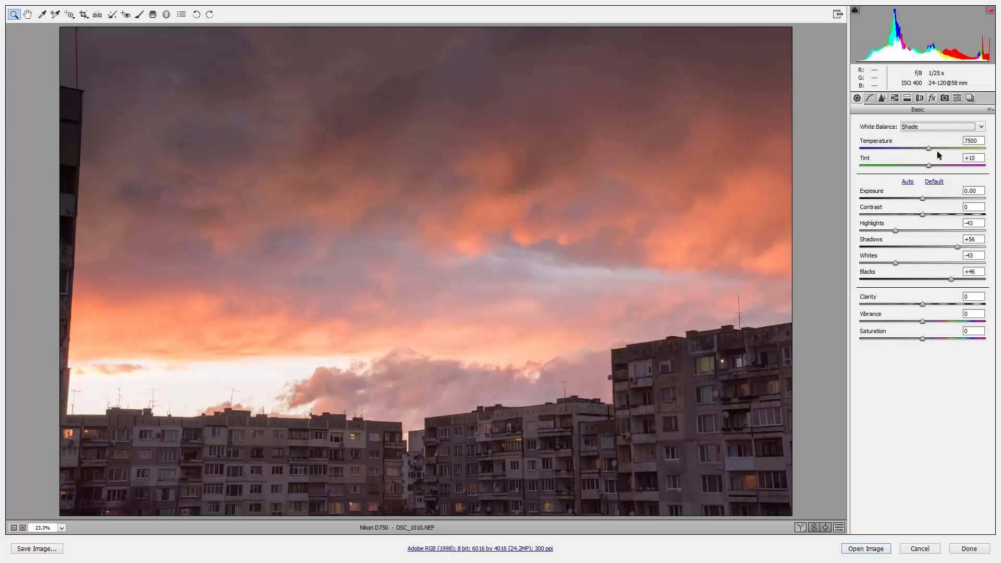
drag(929, 149, 916, 147)
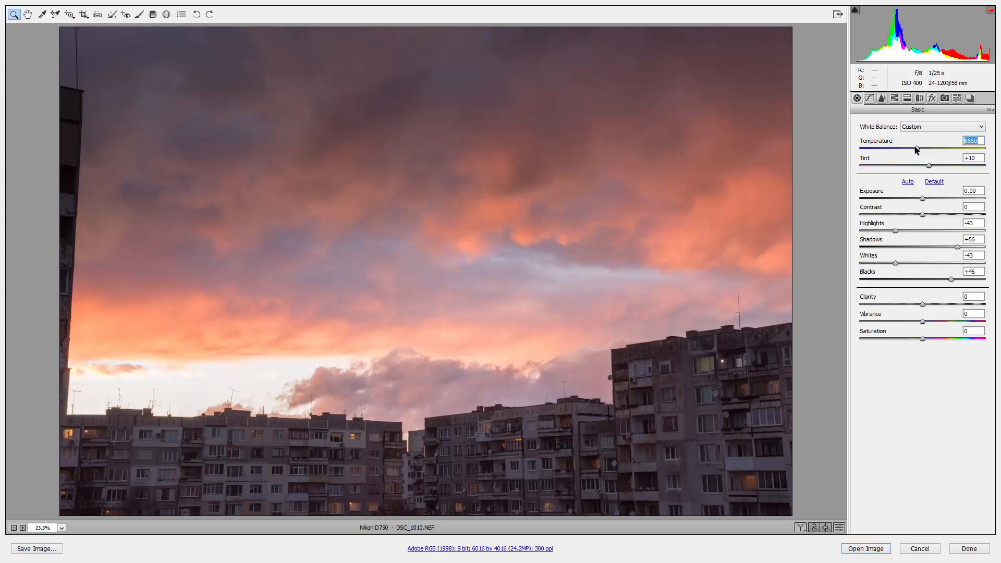
drag(929, 165, 930, 166)
drag(930, 166, 932, 165)
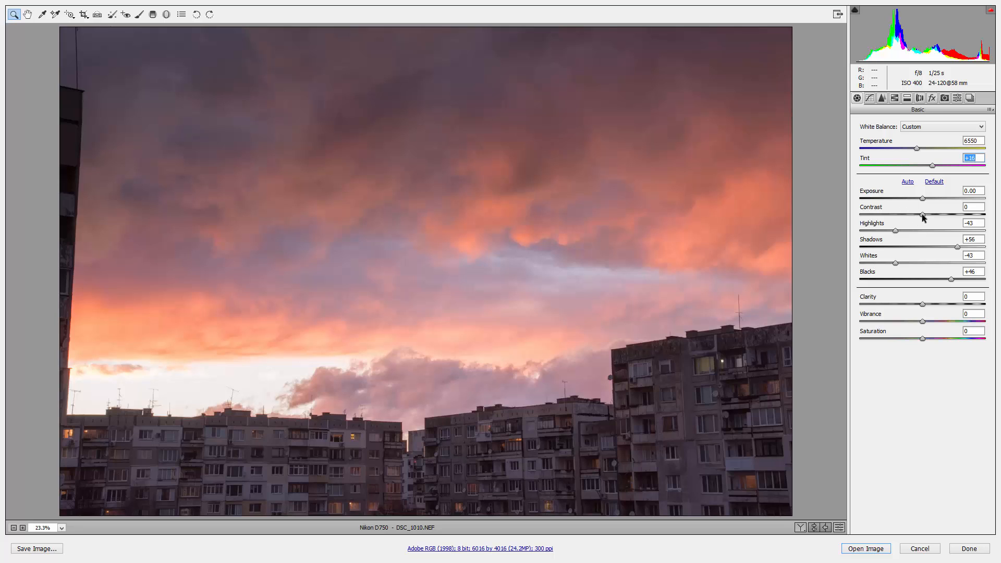
Step: Try a Contrast of +44 on the photo and reset it to 0
drag(922, 214, 949, 215)
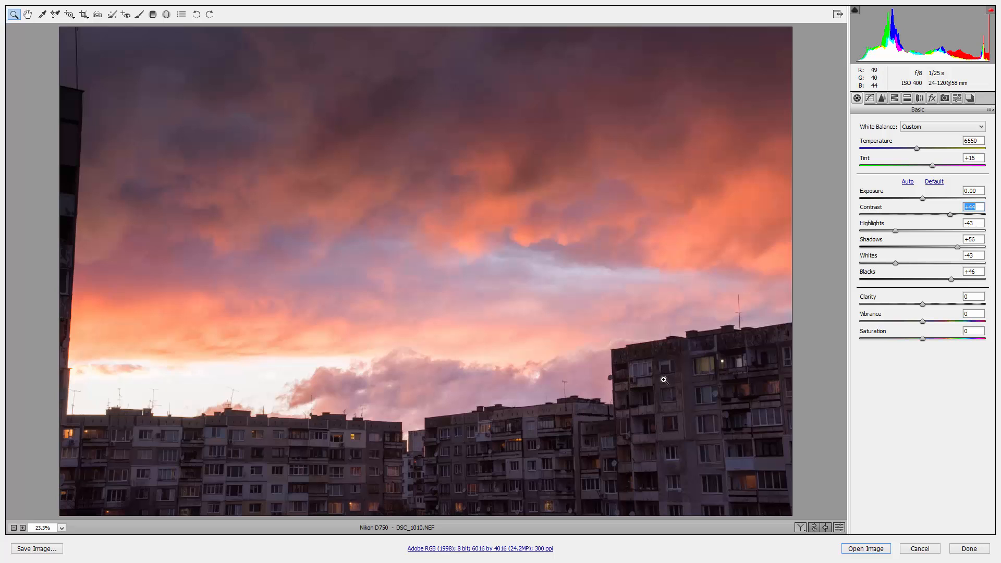
double_click(950, 214)
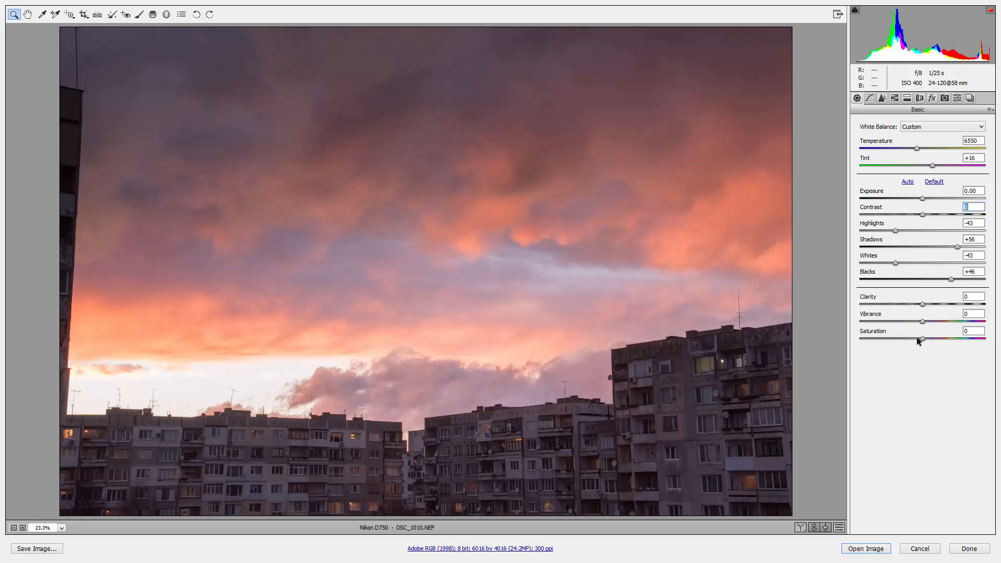
Step: Compare the effects of Saturation and Vibrance by raising each in turn to +100 and resetting it to 0
drag(922, 338, 1000, 339)
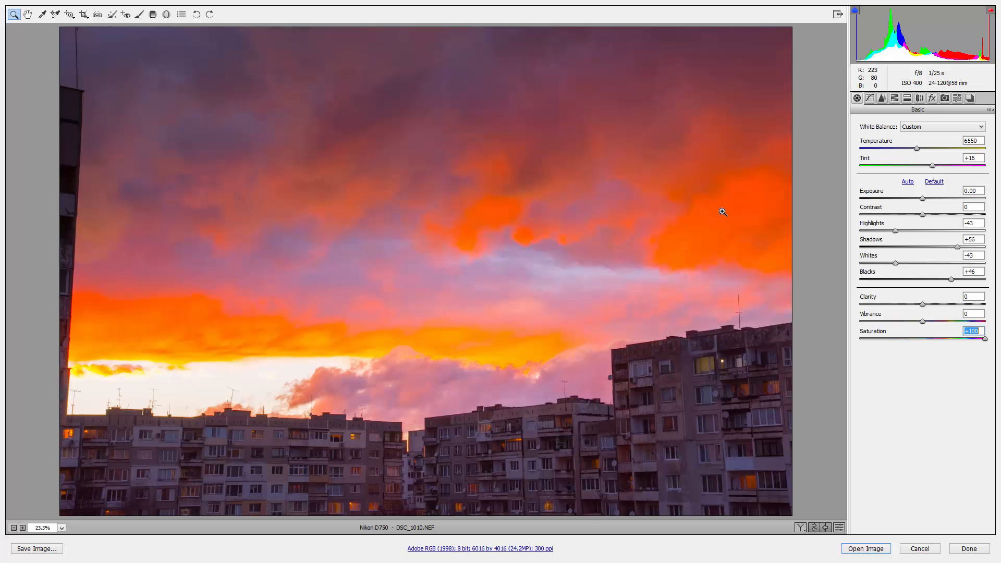
double_click(985, 338)
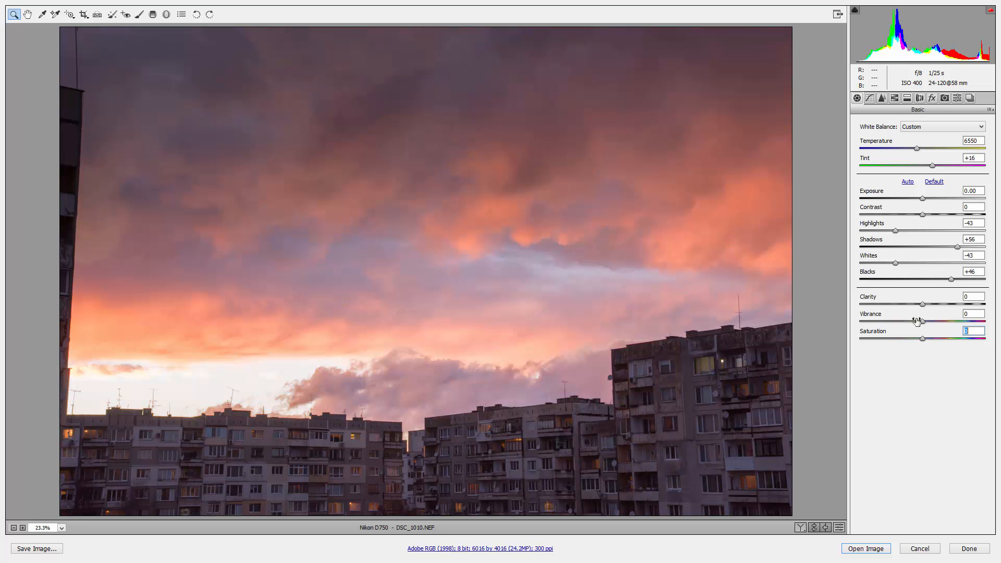
drag(922, 322, 985, 321)
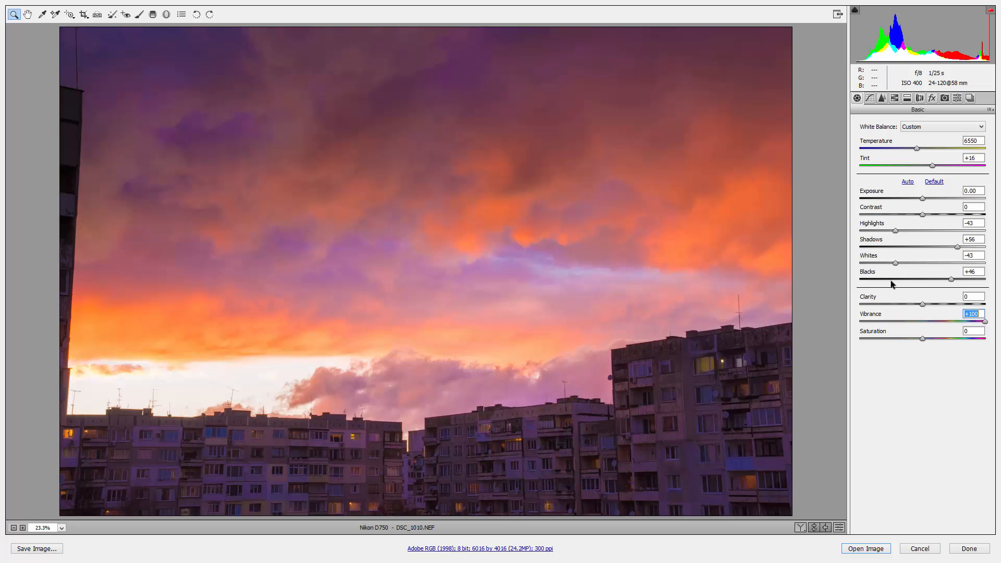
double_click(985, 322)
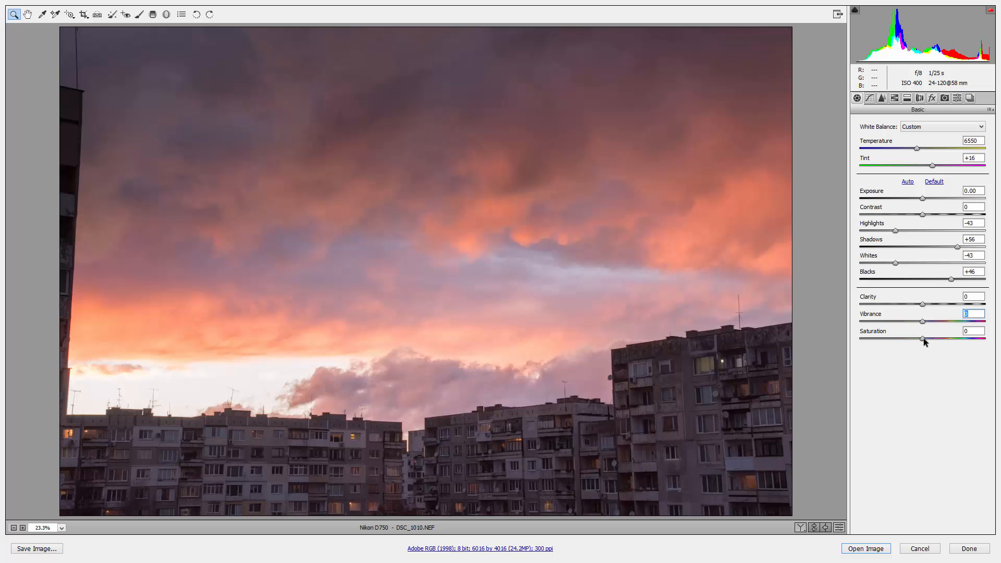
drag(922, 339, 1000, 343)
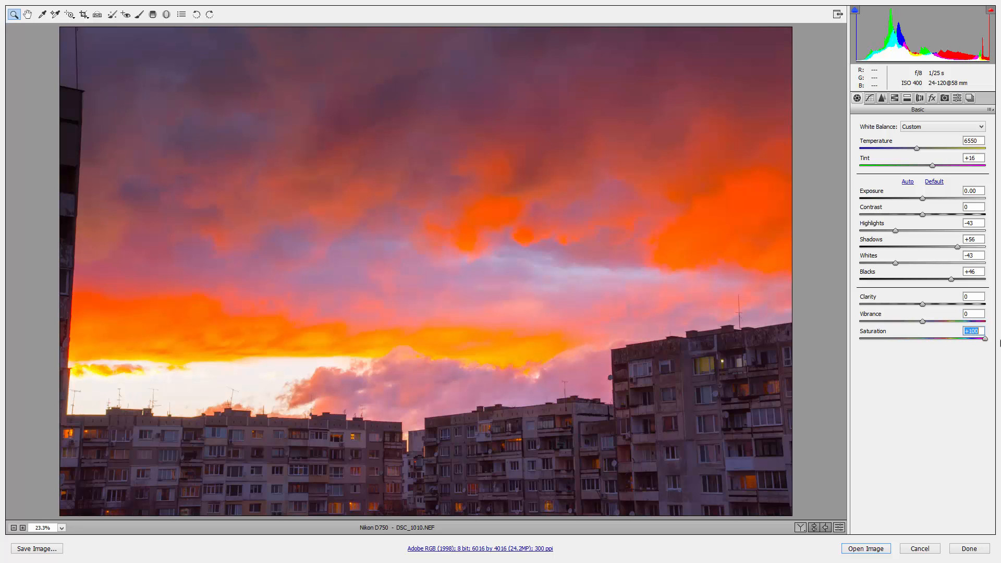
double_click(985, 339)
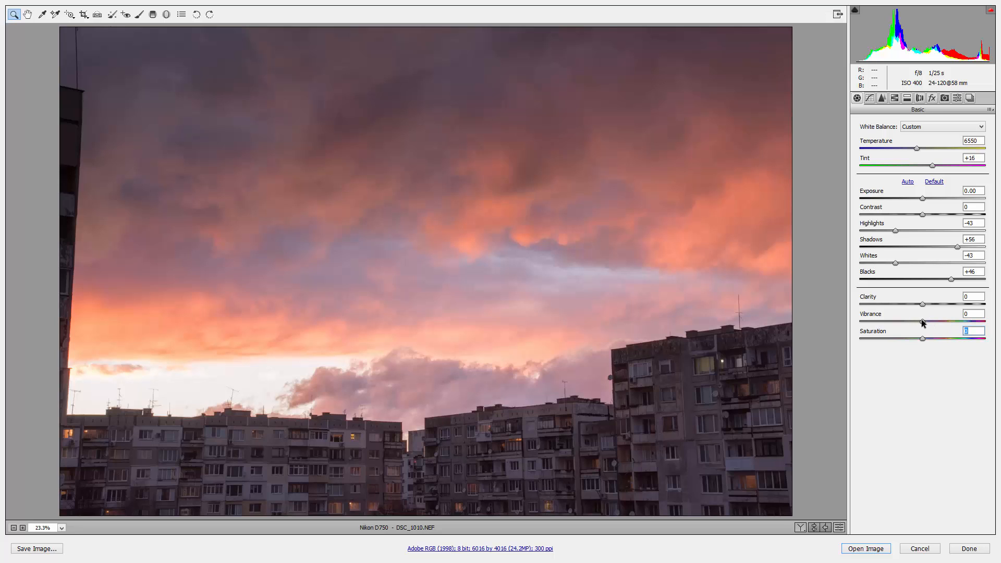
Step: Set the Vibrance to +29 and raise the Saturation slightly to about +7
drag(924, 321, 942, 324)
drag(943, 322, 941, 324)
drag(922, 337, 927, 340)
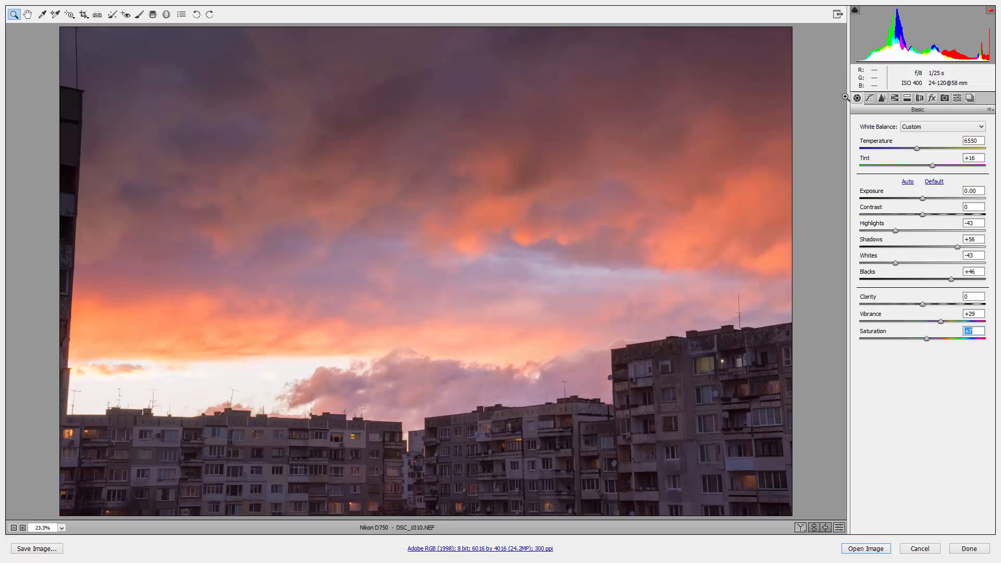
Step: Enable the lens profile corrections and the removal of chromatic aberration
click(920, 99)
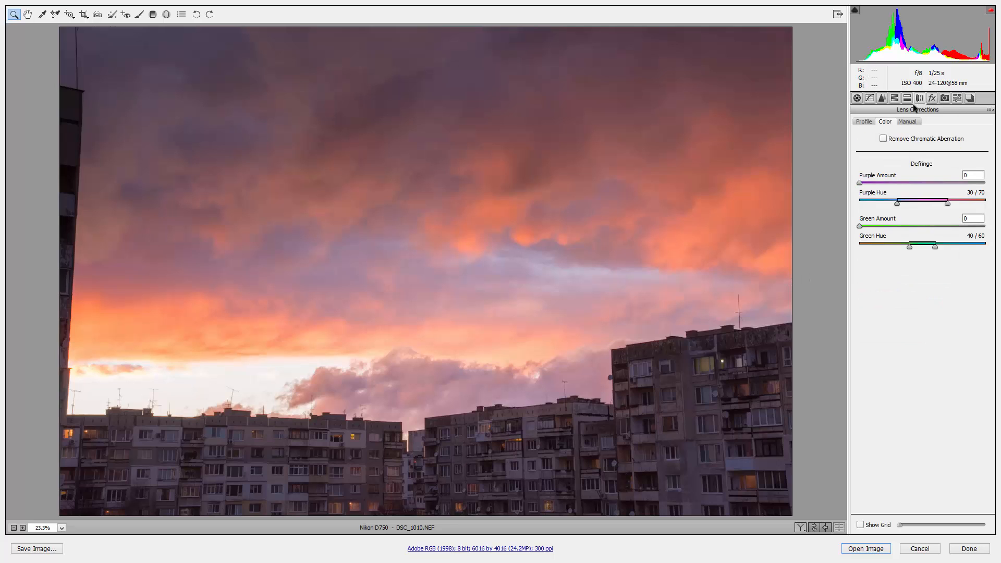
click(863, 121)
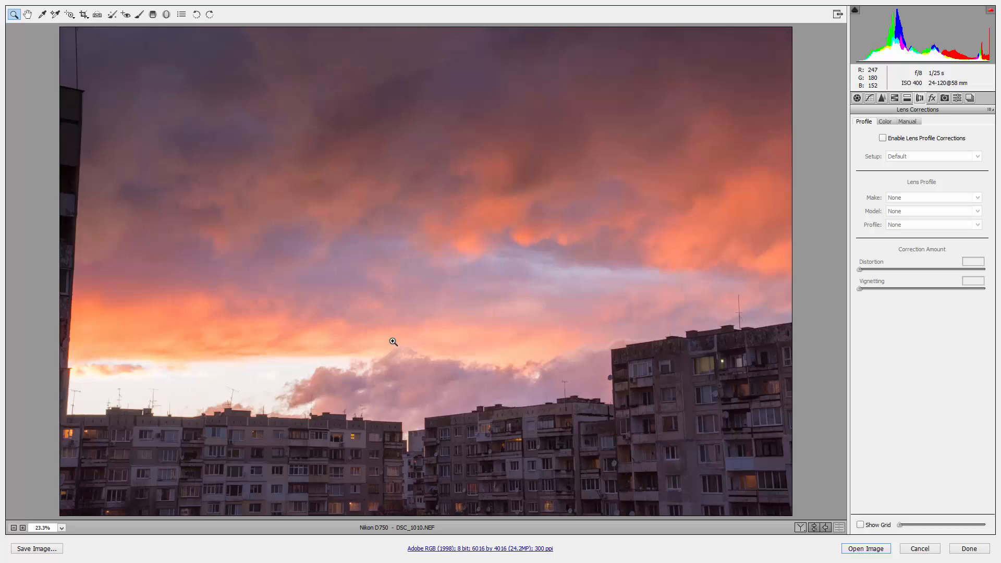
click(883, 138)
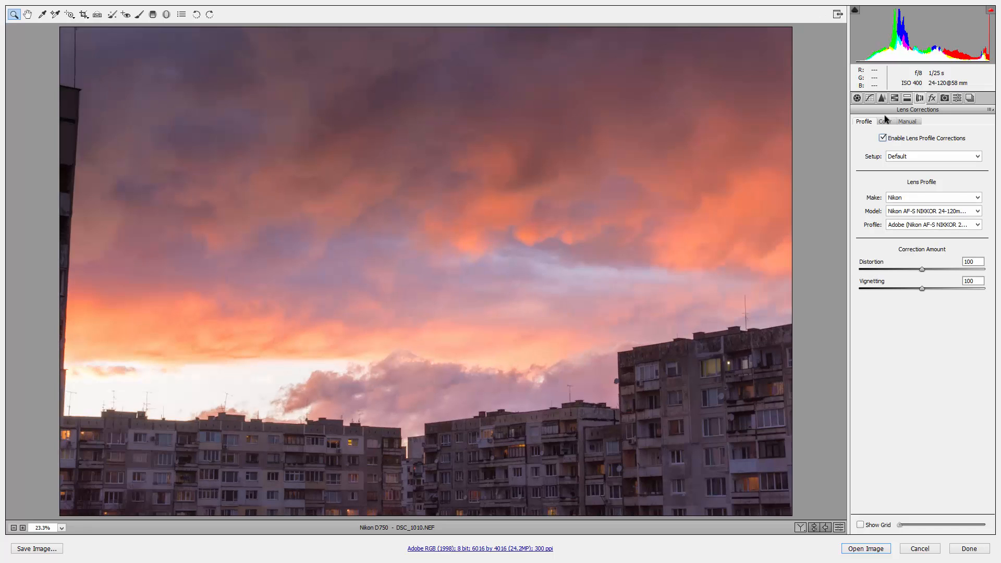
click(886, 121)
click(881, 138)
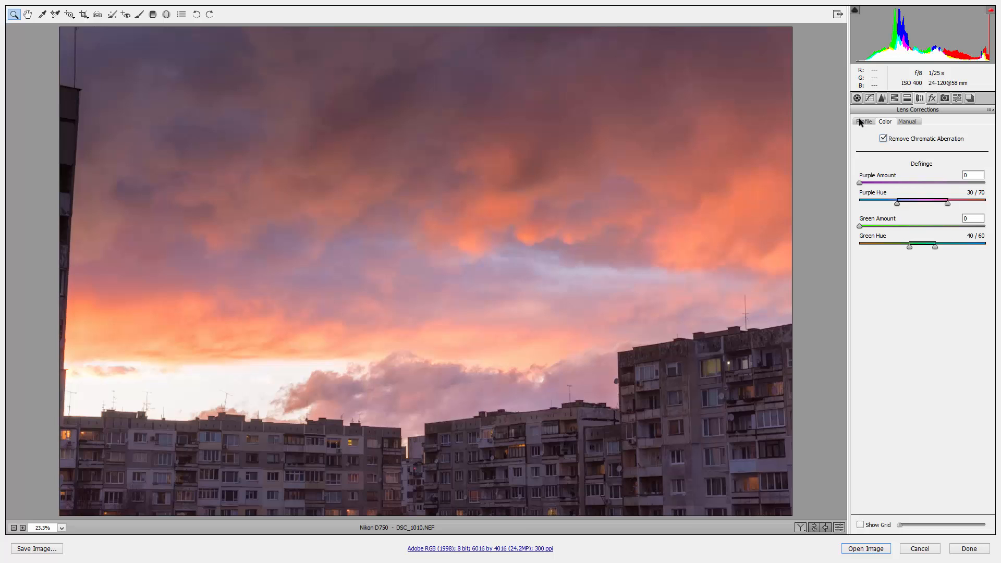
Step: Set the Dehaze amount to +8 after trying a stronger value, and compare the photo with and without it
click(932, 99)
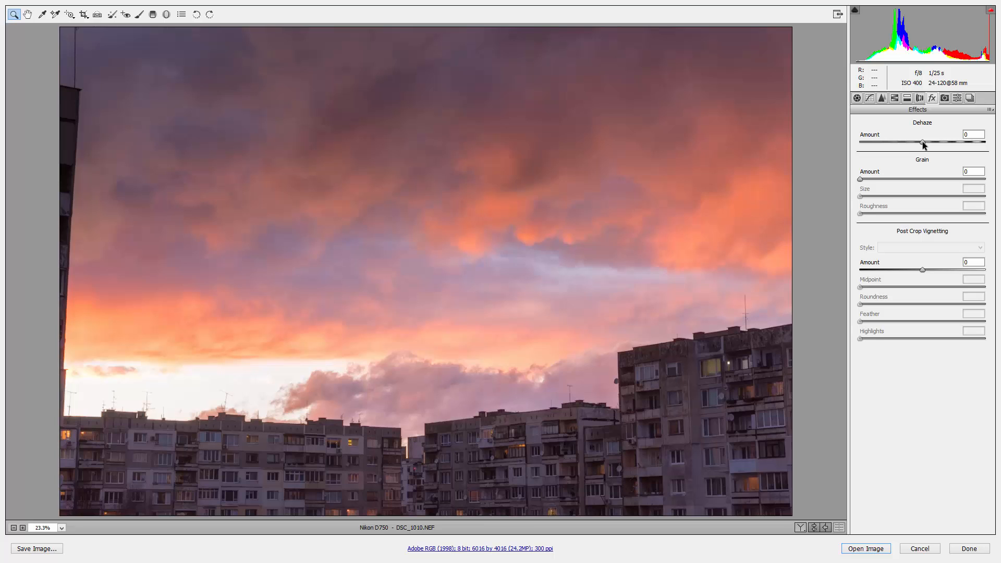
drag(923, 145, 939, 145)
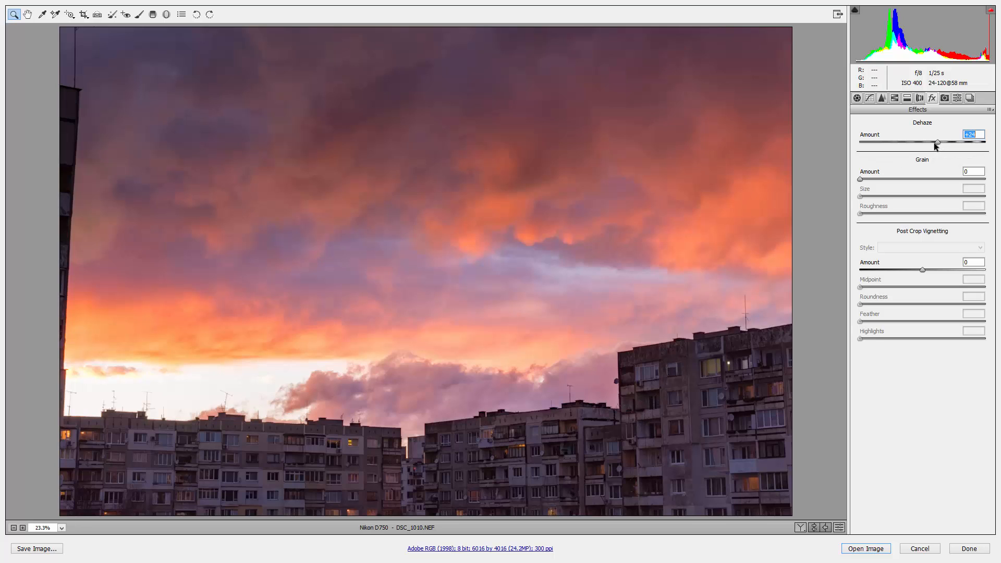
double_click(937, 140)
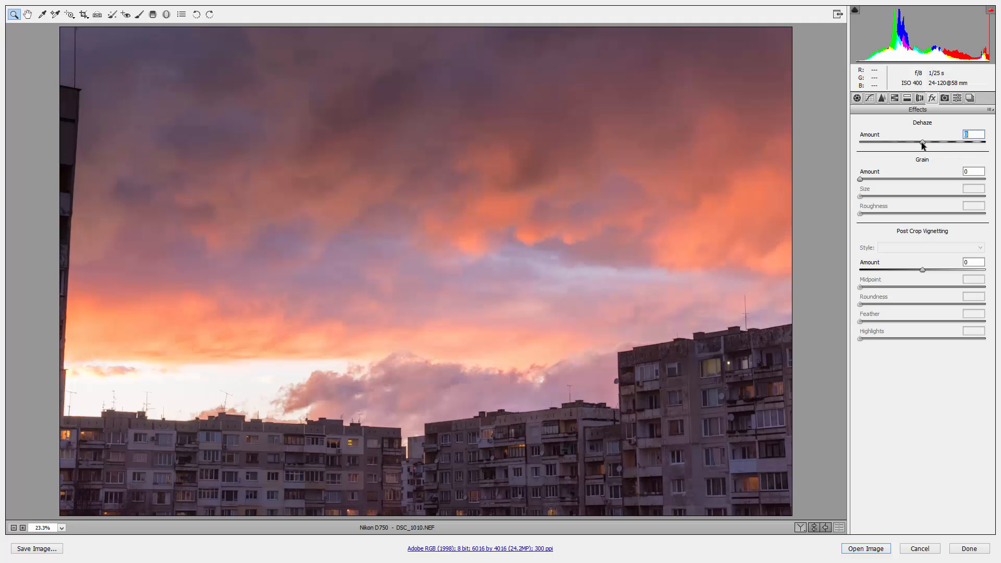
drag(923, 146, 929, 146)
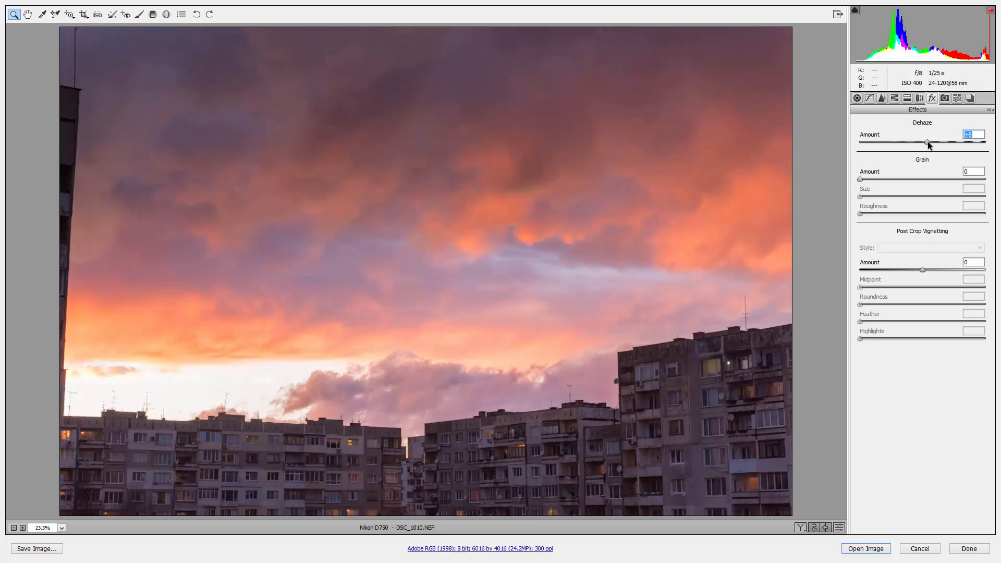
click(839, 528)
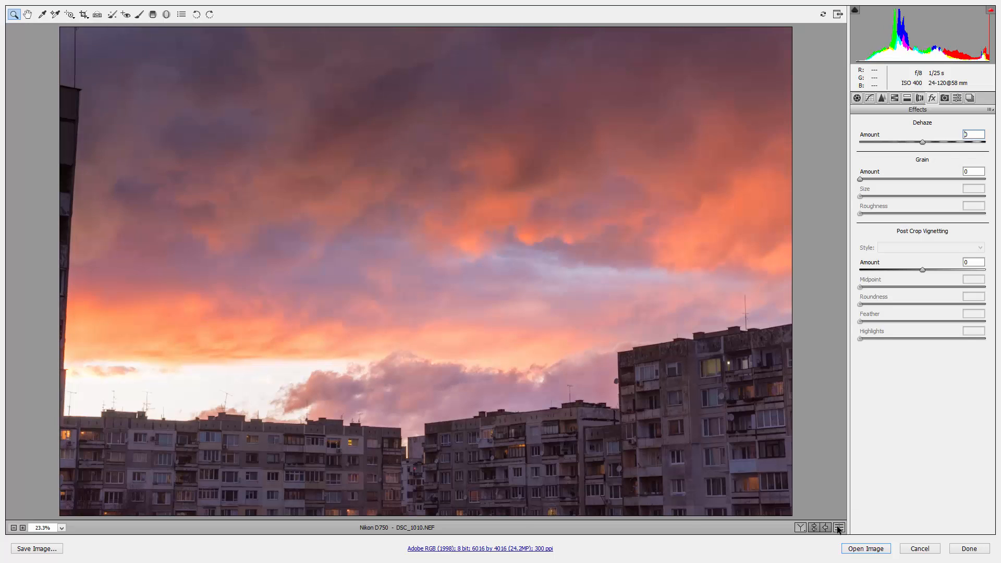
click(840, 529)
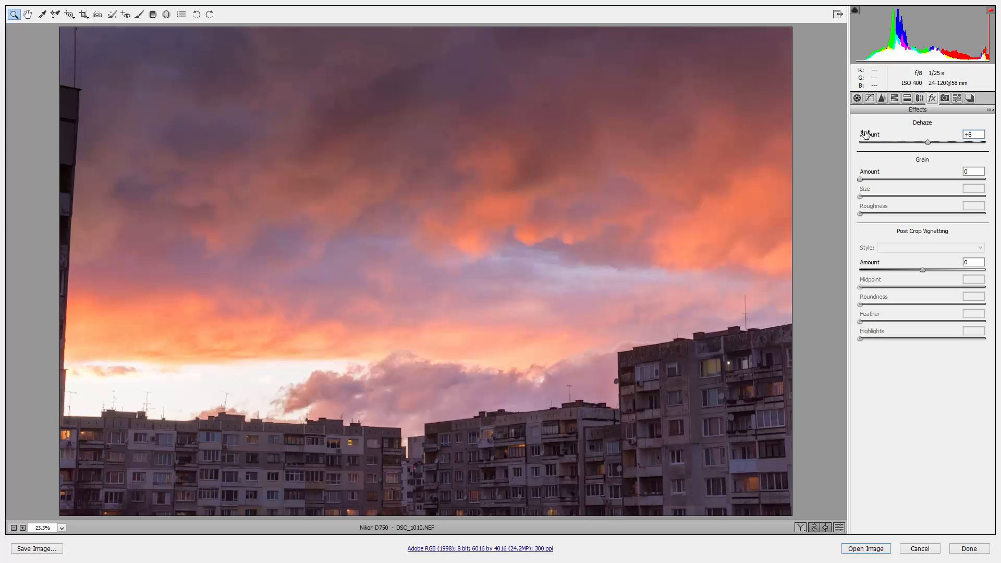
Step: Try a much stronger sharpening Amount while inspecting the rooftop antennas at 200%, and reset it to 25
click(881, 98)
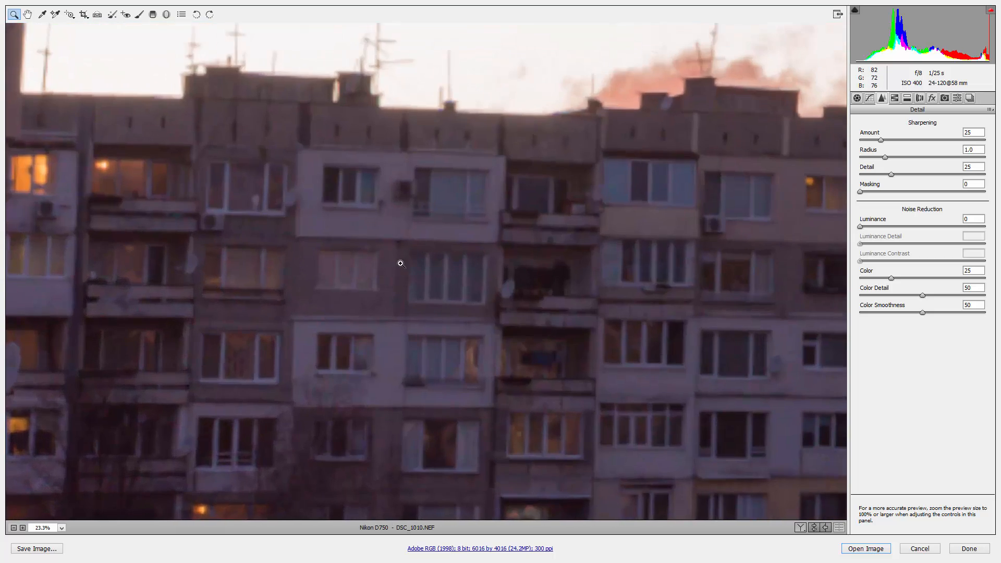
scroll(485, 180, up, 10)
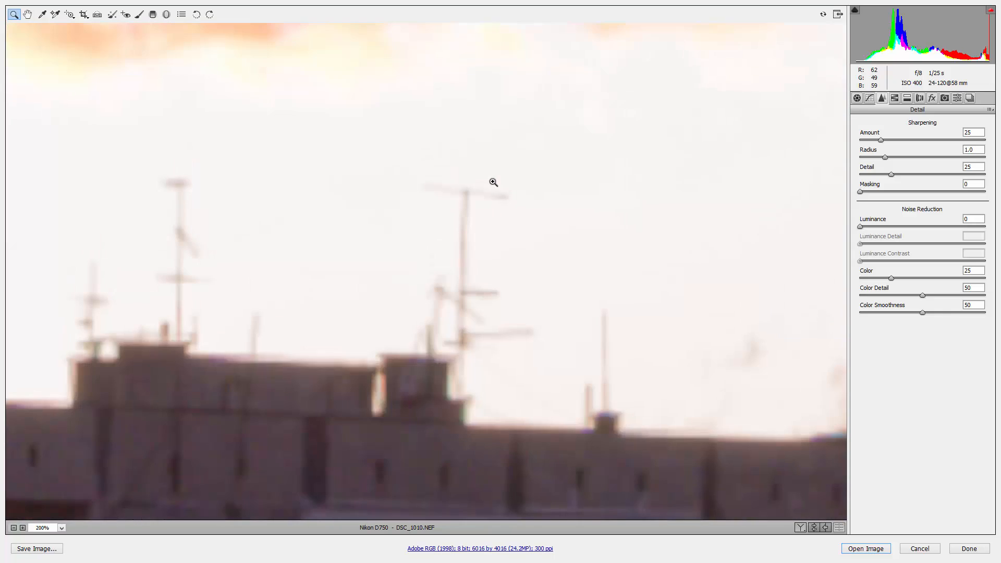
scroll(489, 232, down, 2)
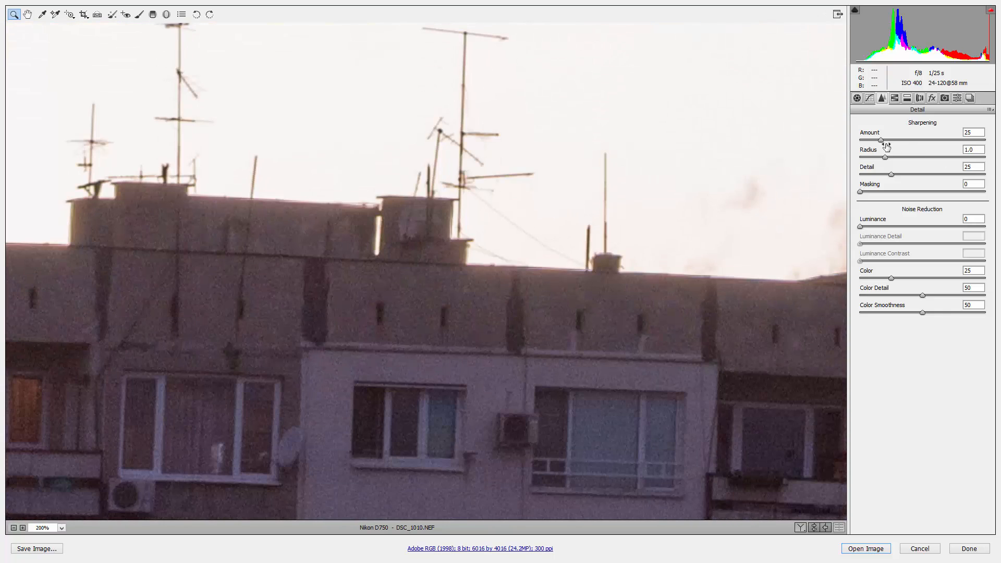
drag(879, 139, 926, 137)
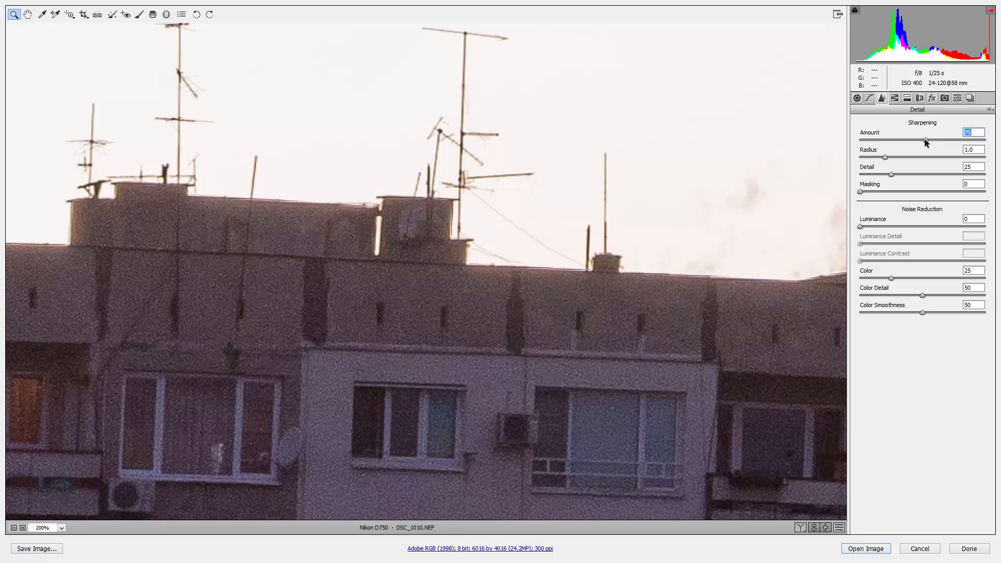
double_click(924, 140)
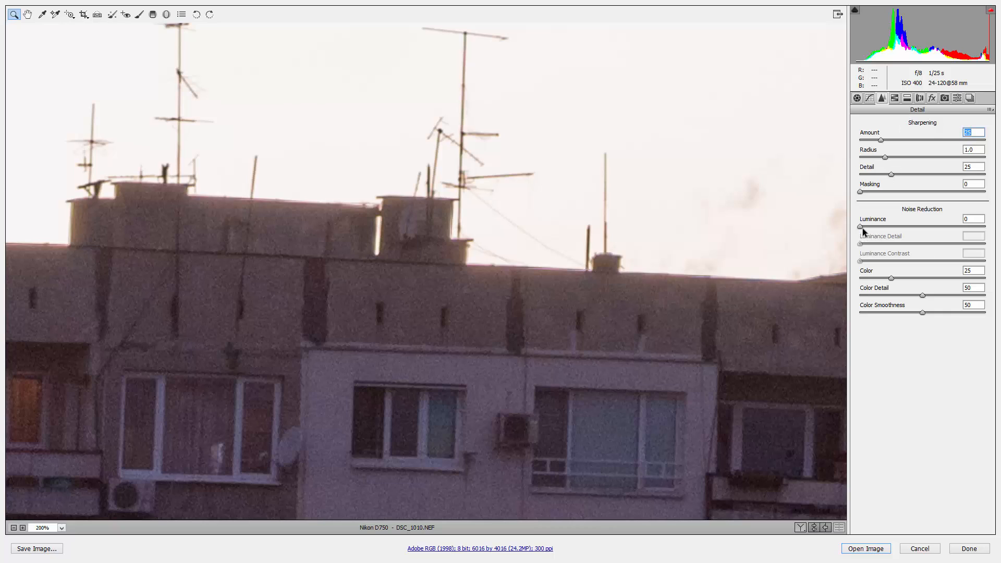
Step: Set the luminance noise reduction to 25, trying a higher Luminance Detail and resetting it to 50
drag(861, 225, 887, 227)
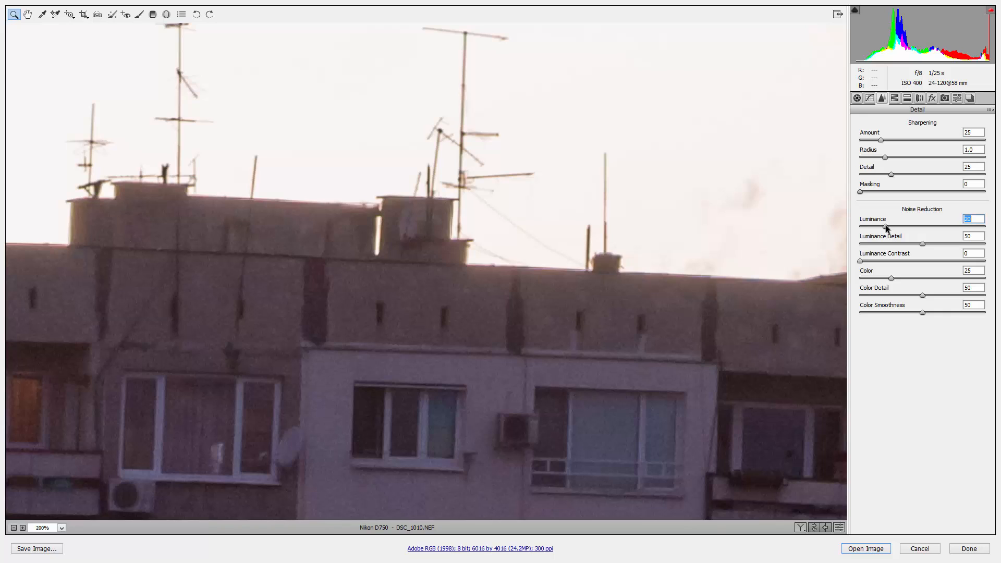
drag(886, 228, 891, 229)
key(Up)
drag(922, 243, 927, 243)
double_click(946, 243)
drag(907, 225, 892, 228)
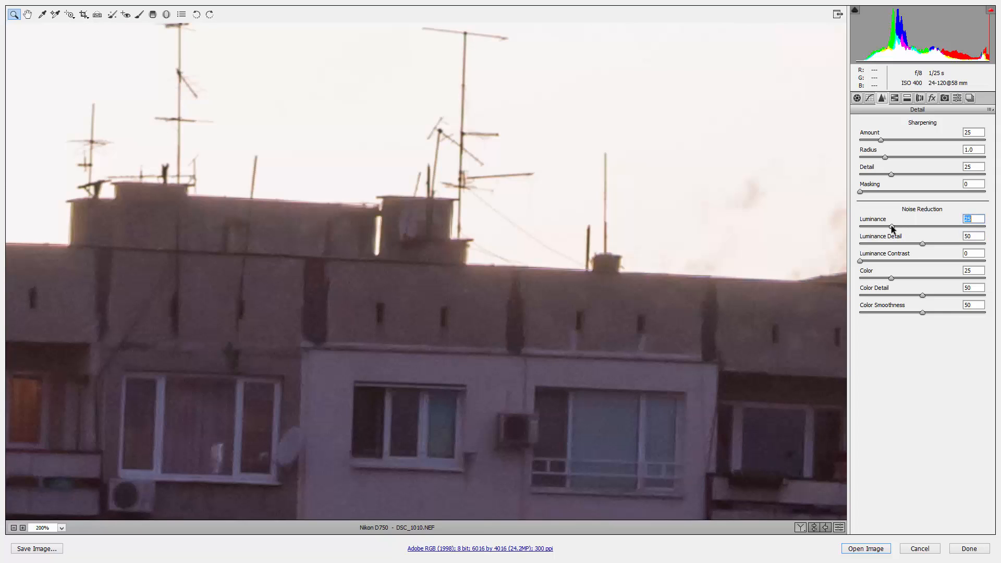
right_click(587, 202)
click(621, 266)
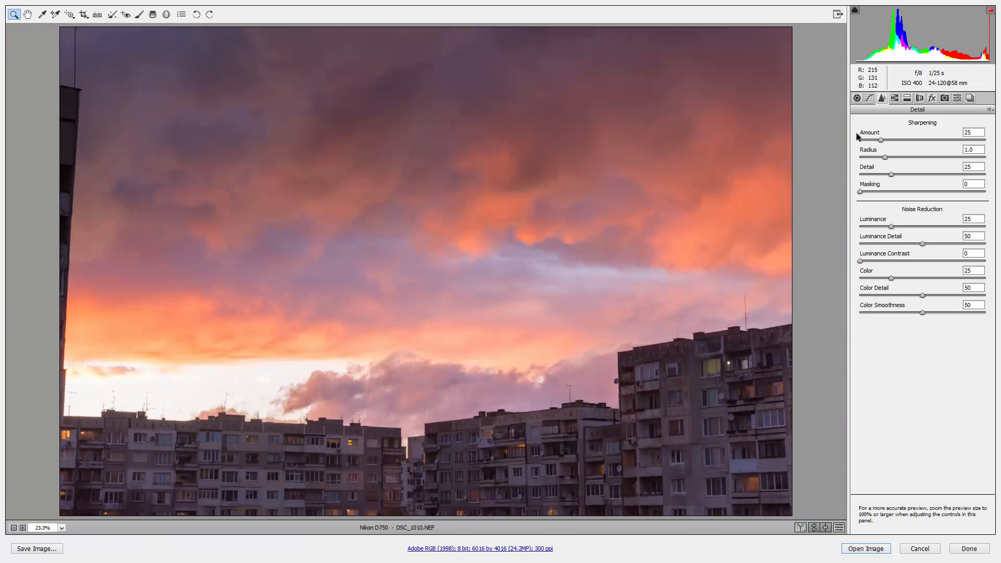
Step: Set the Clarity to +15 while inspecting the rooftop antennas up close, trying a much stronger value, and fit the photo back in view
click(858, 99)
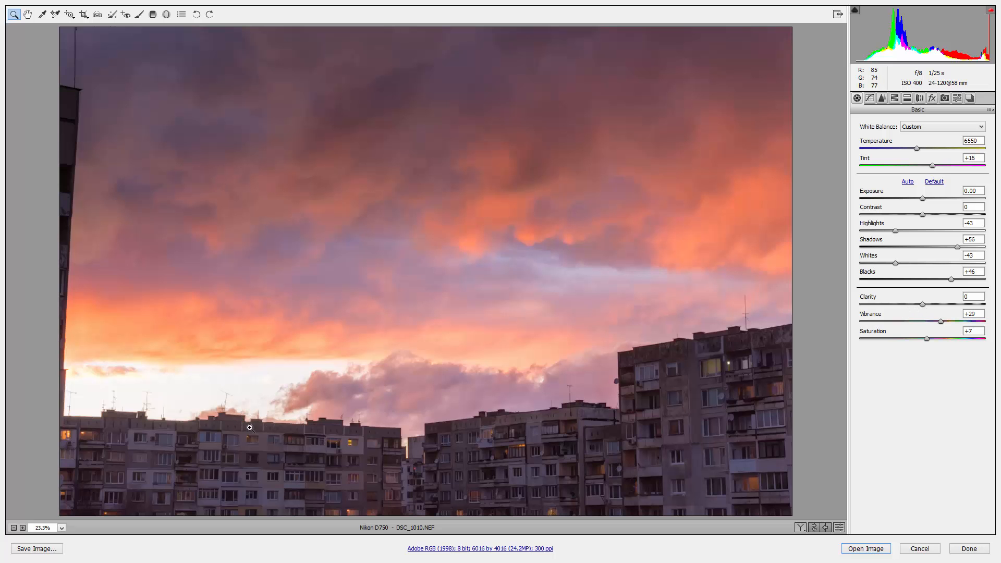
drag(245, 425, 377, 481)
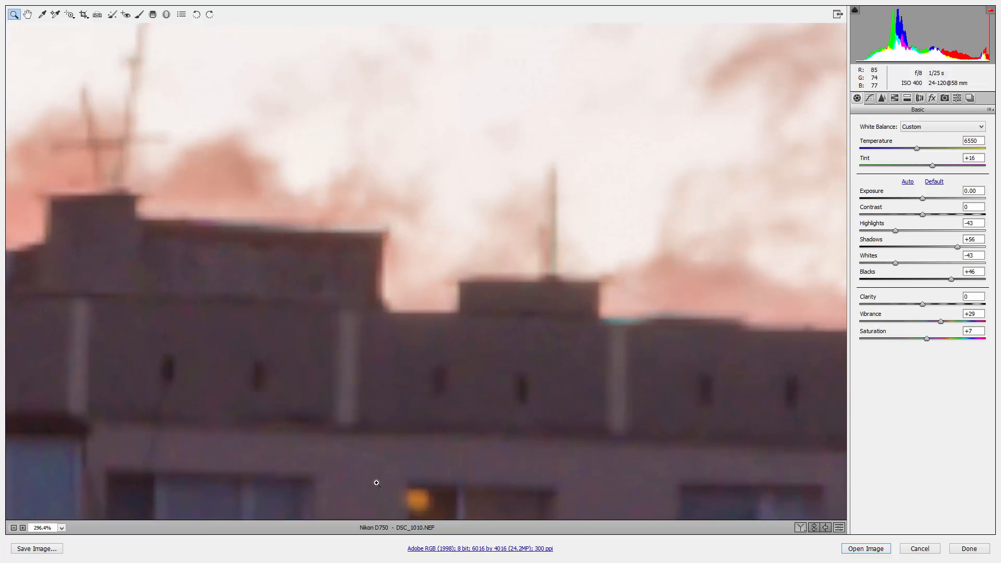
click(923, 303)
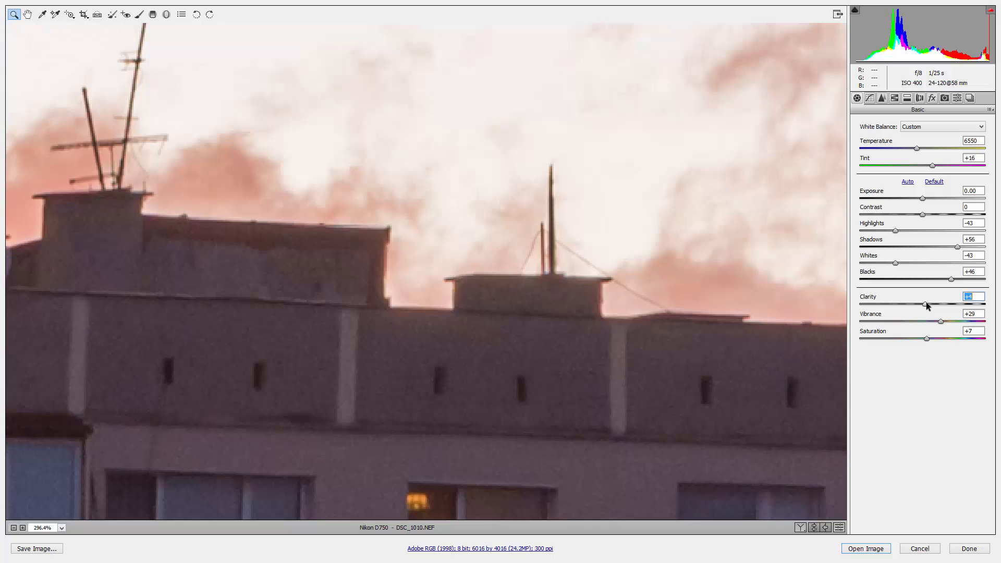
drag(927, 303, 934, 304)
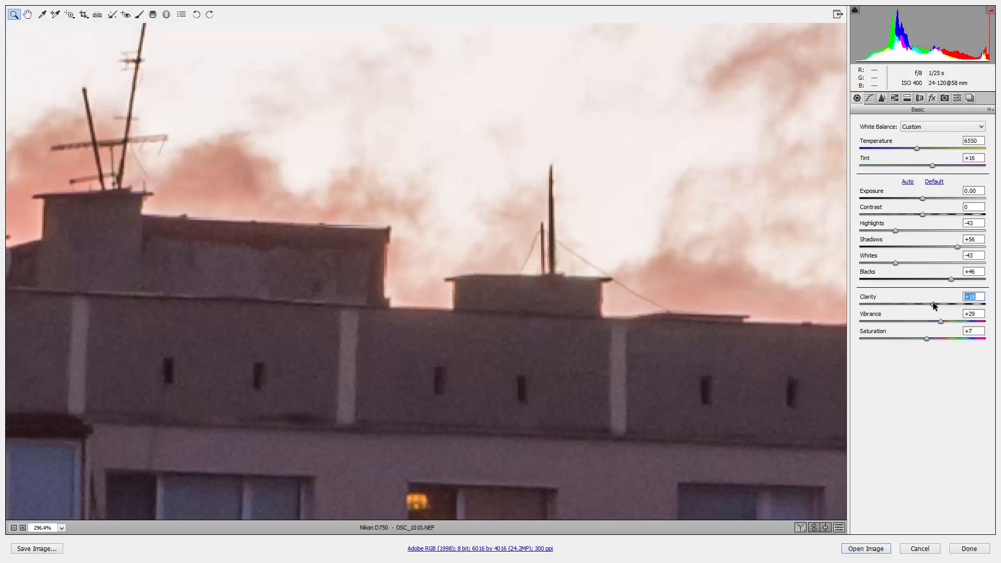
drag(933, 304, 971, 304)
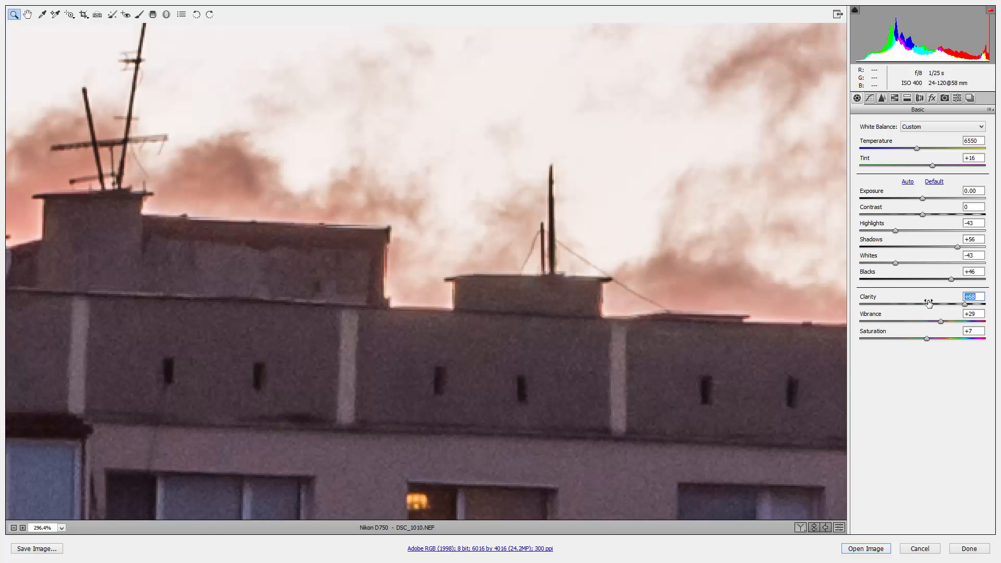
click(929, 304)
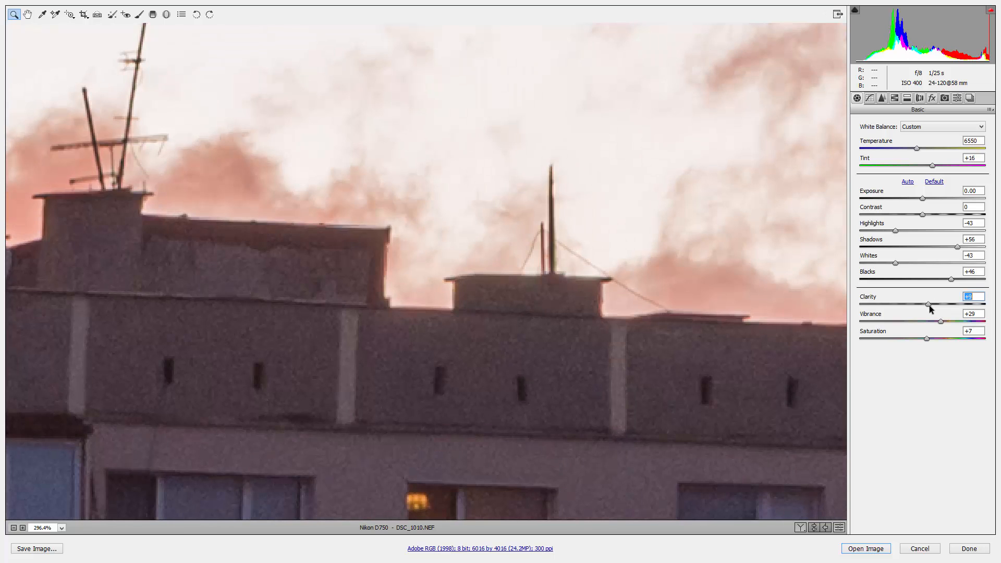
click(934, 304)
click(931, 304)
right_click(421, 240)
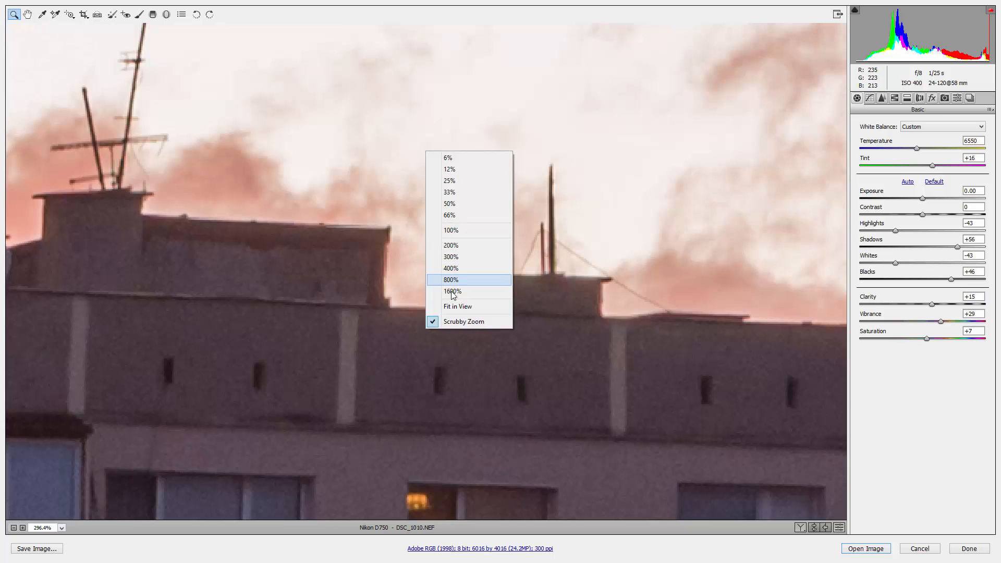
click(454, 308)
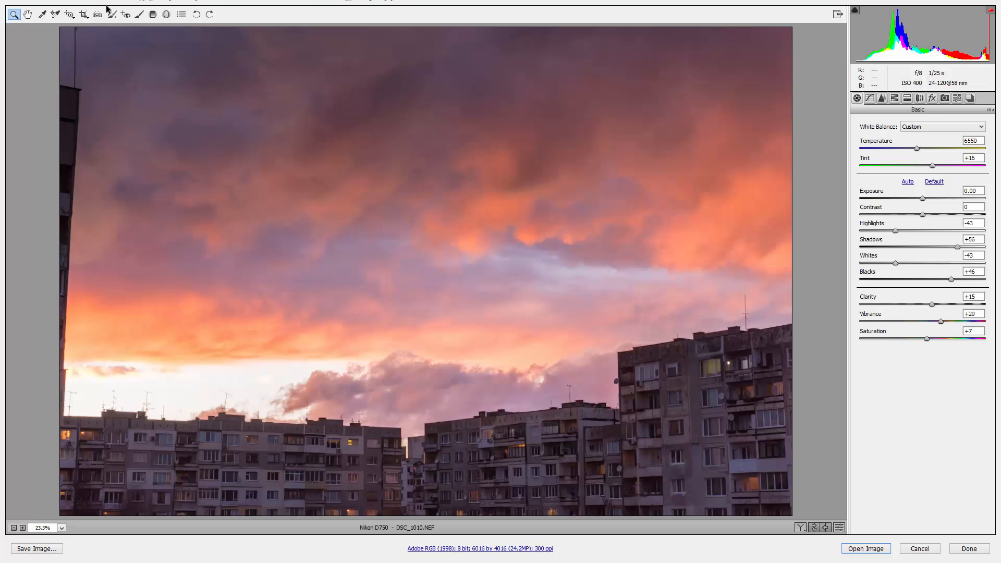
Step: Crop the photo to 5815 by 4016 pixels, cutting off the strip with the dark building along its left edge
click(84, 14)
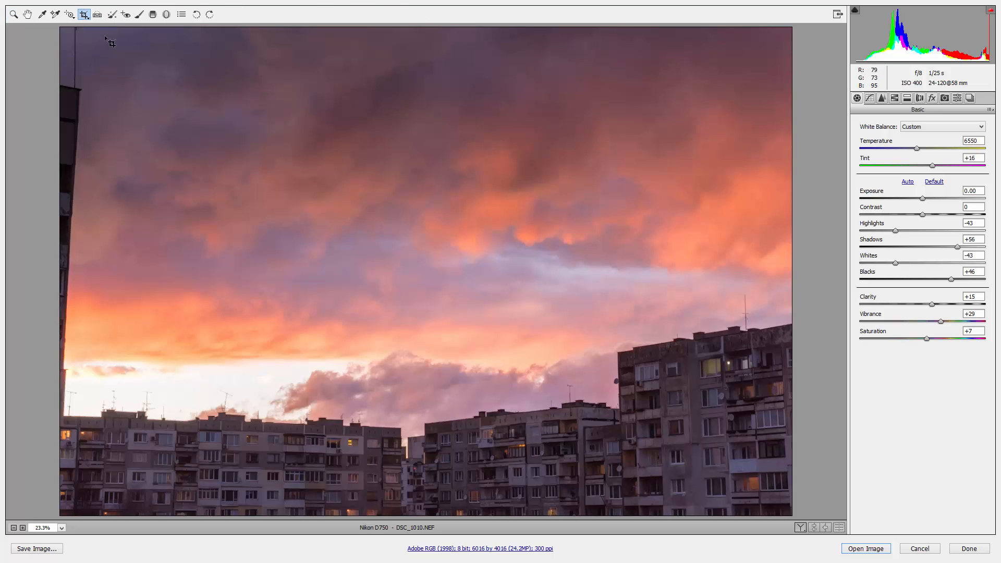
drag(98, 27, 928, 559)
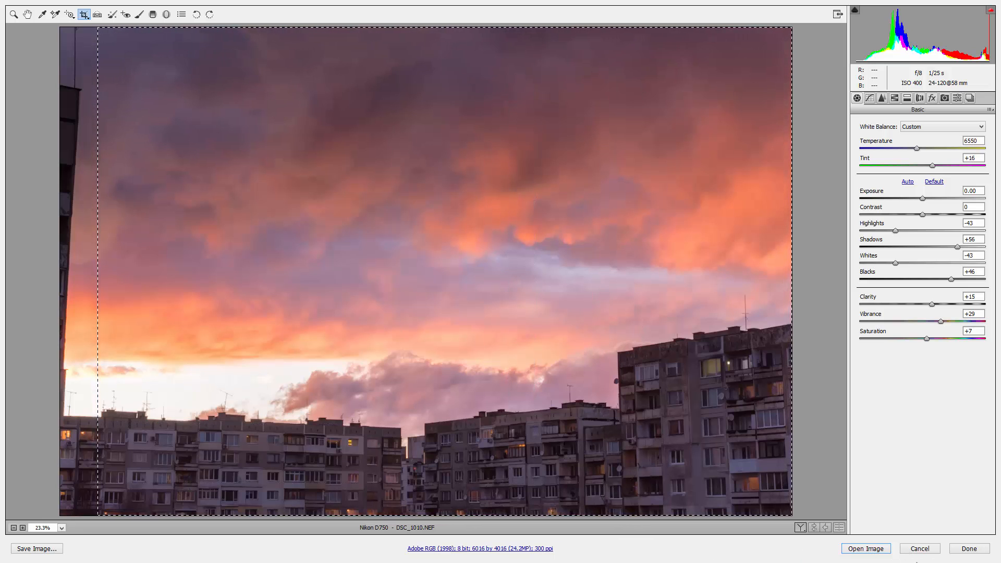
drag(916, 562, 917, 562)
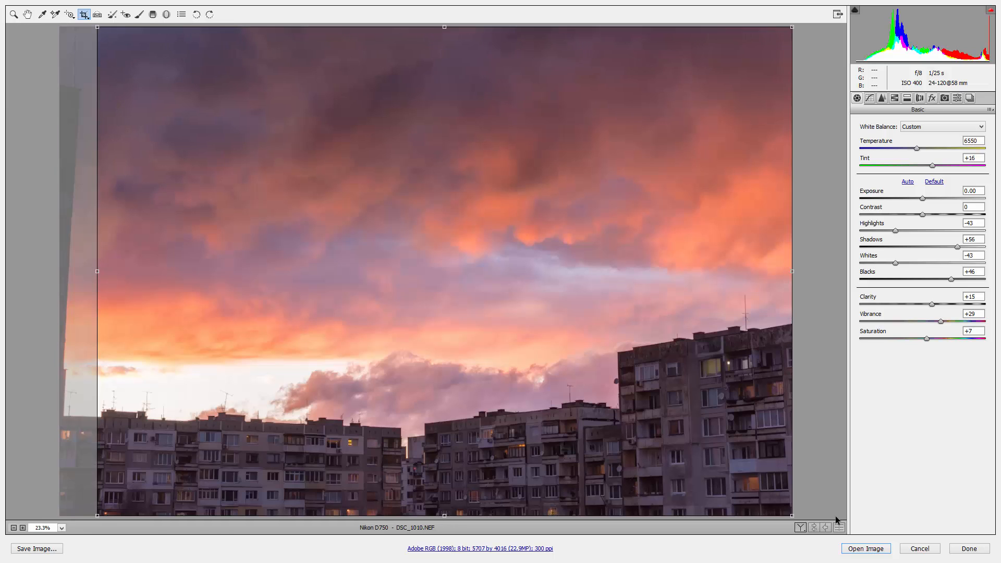
drag(98, 273, 84, 271)
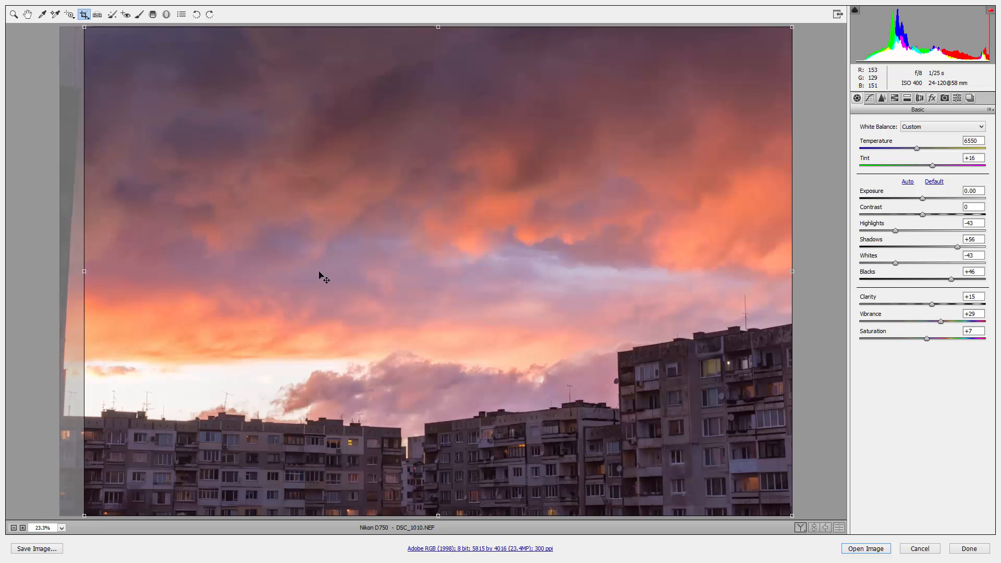
key(Return)
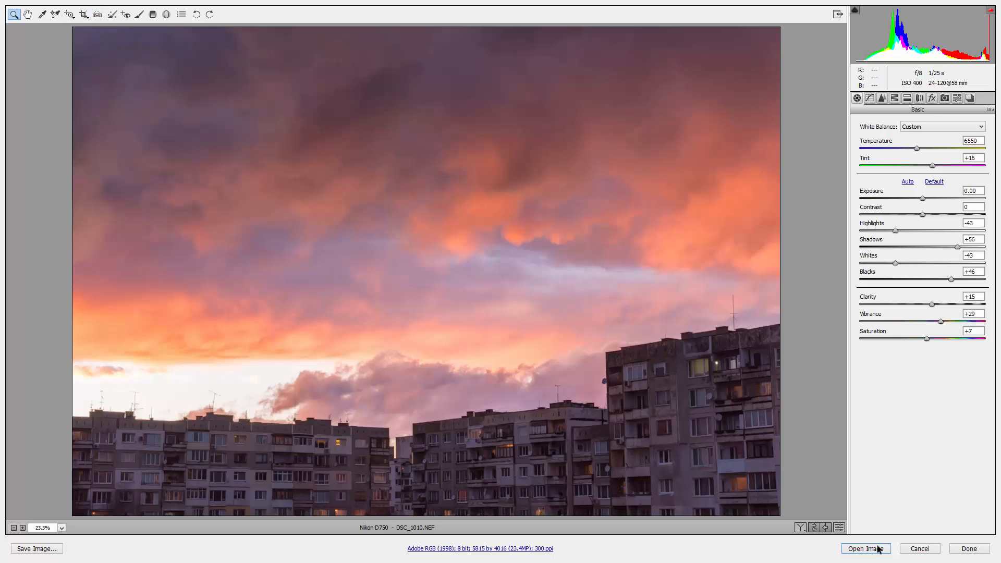
Step: Compare the photo with the current basic adjustments against its default settings several times, ending on the adjusted version
click(838, 529)
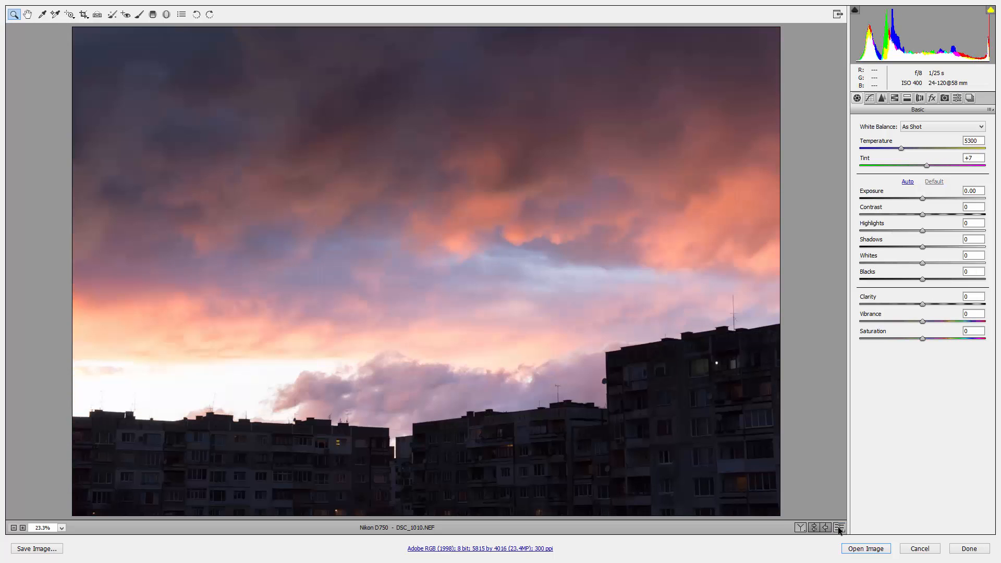
click(838, 529)
click(838, 529)
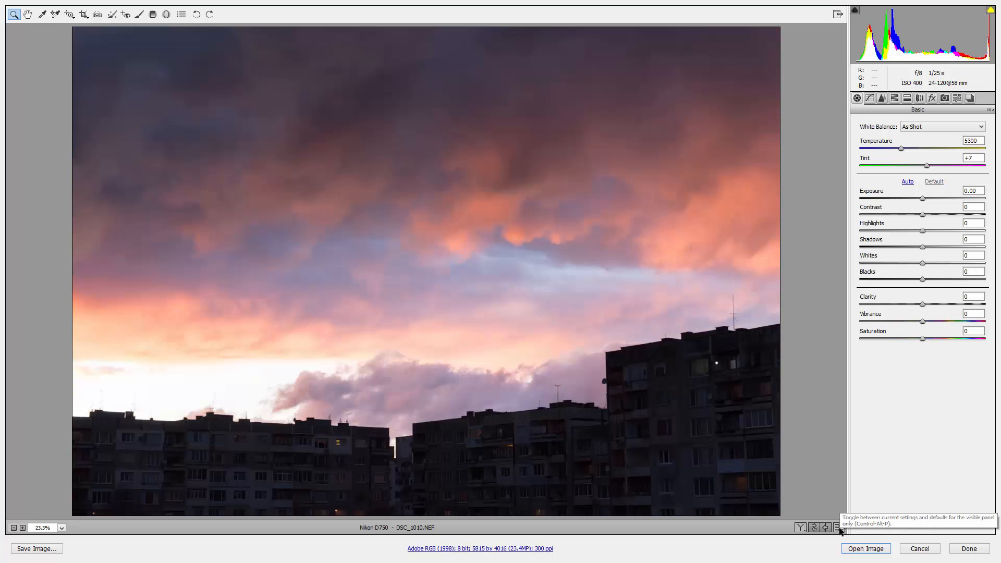
click(838, 528)
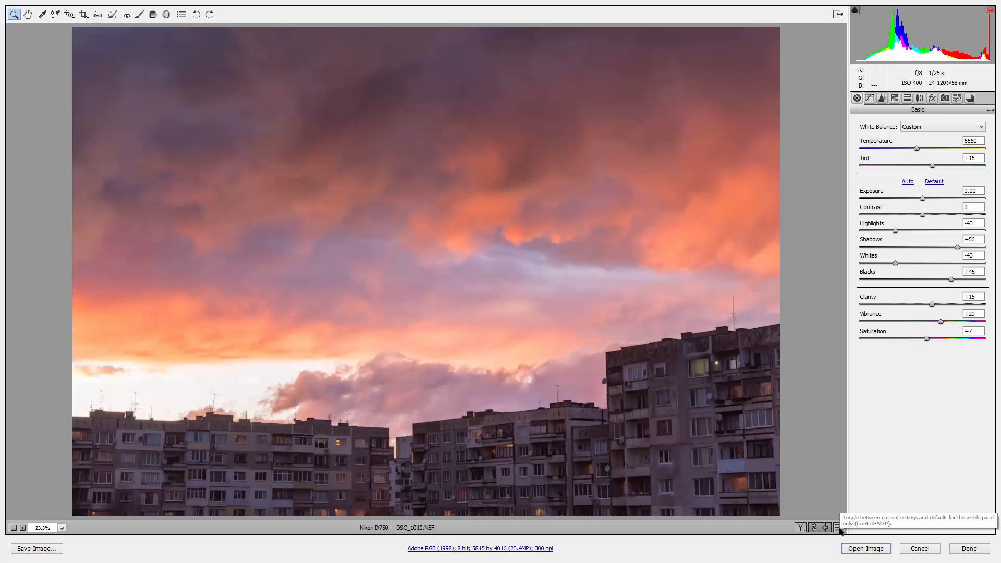
click(838, 528)
click(839, 528)
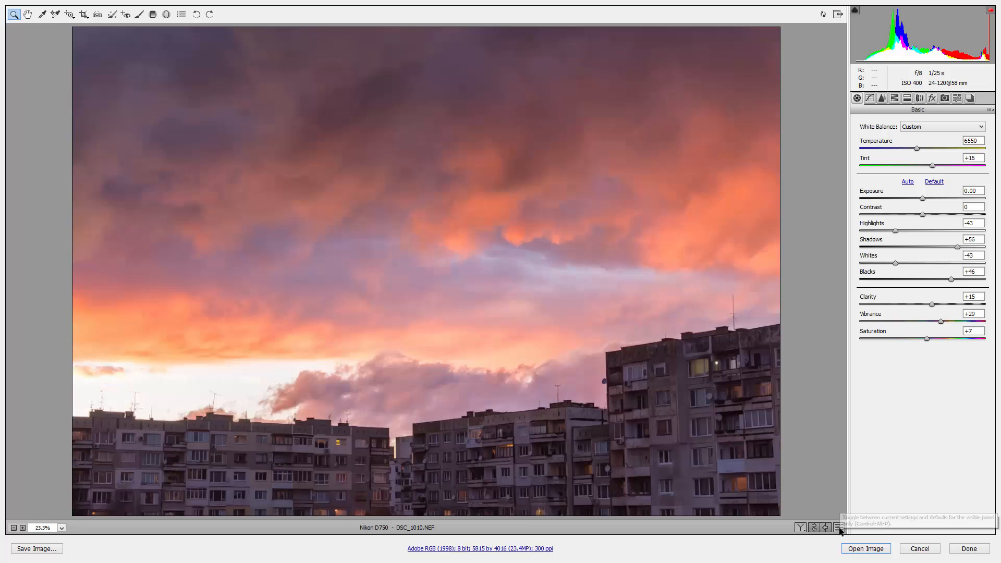
click(838, 528)
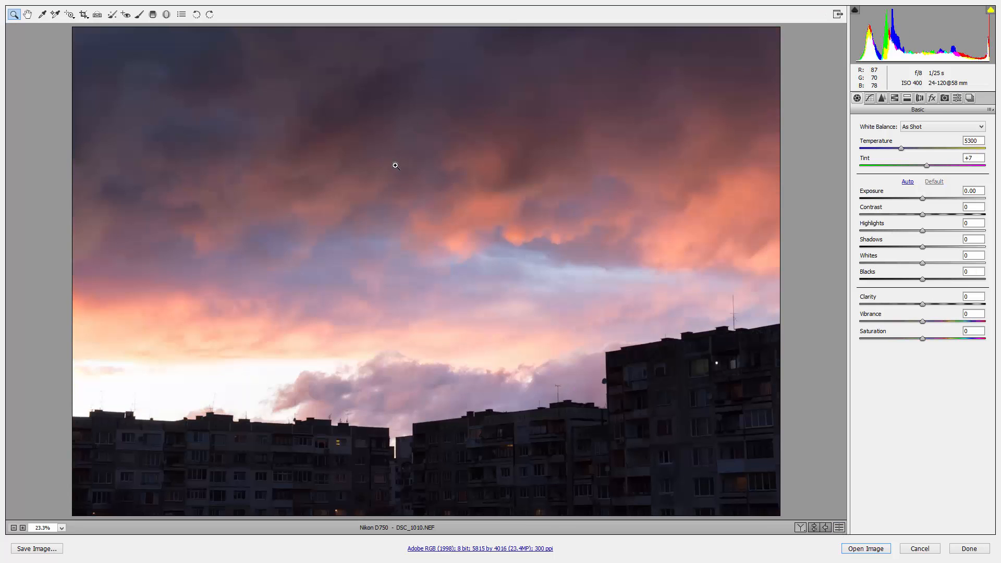
click(838, 528)
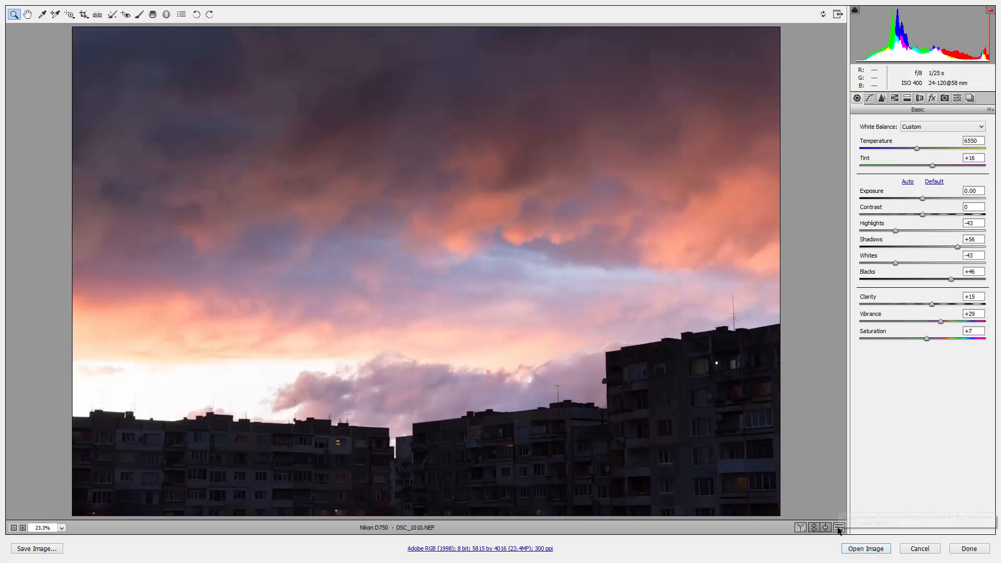